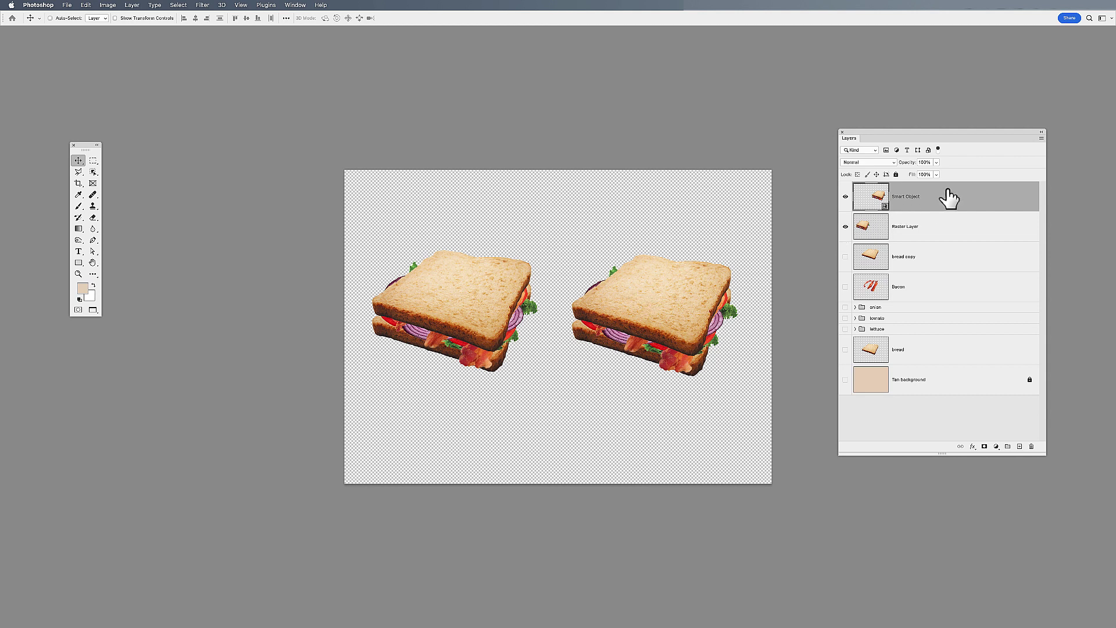
# Toggle the visibility of the Raster Layer and Smart Object layers to compare which sandwich each one holds
pyautogui.click(846, 227)
pyautogui.click(845, 227)
pyautogui.click(846, 197)
pyautogui.click(846, 197)
pyautogui.click(930, 230)
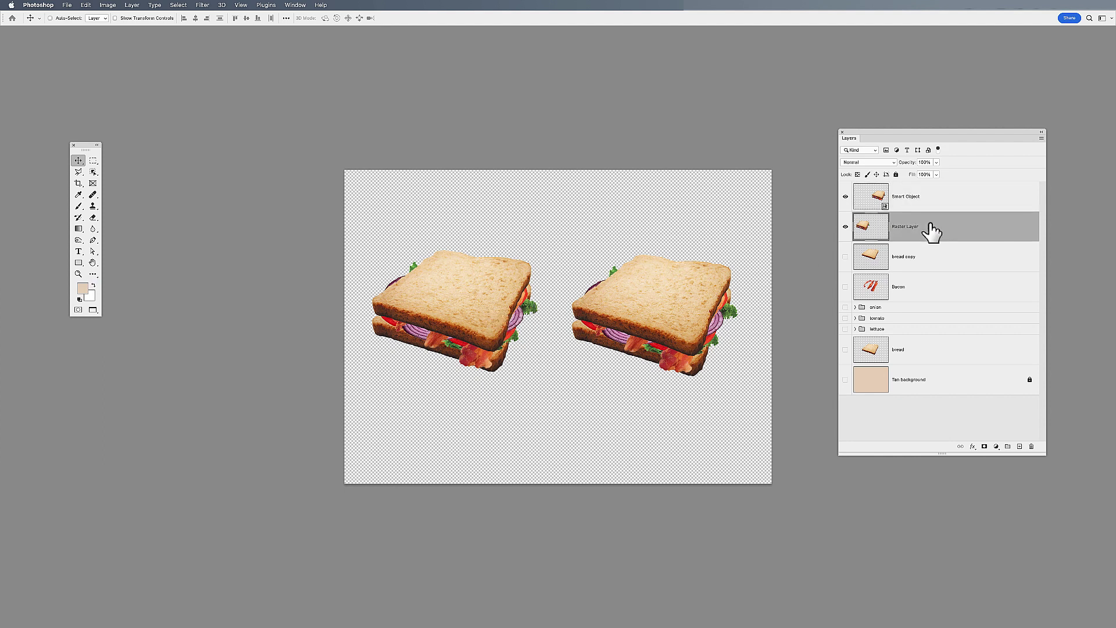
pyautogui.click(938, 200)
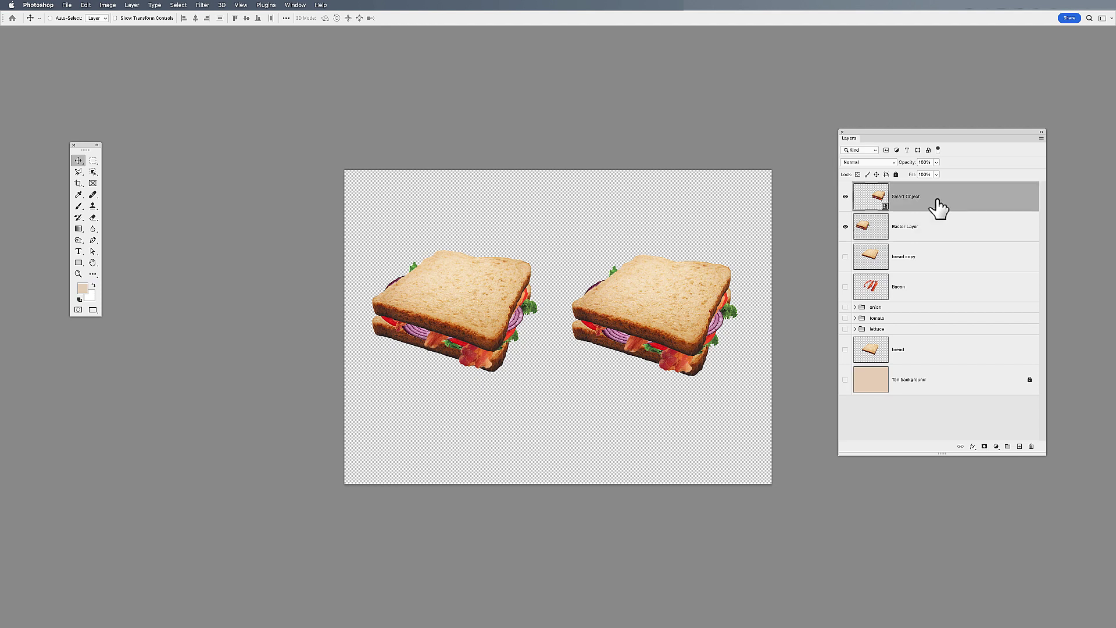
# Scale the Raster Layer sandwich down around its centre to a tiny thumbnail size with Free Transform
pyautogui.click(940, 237)
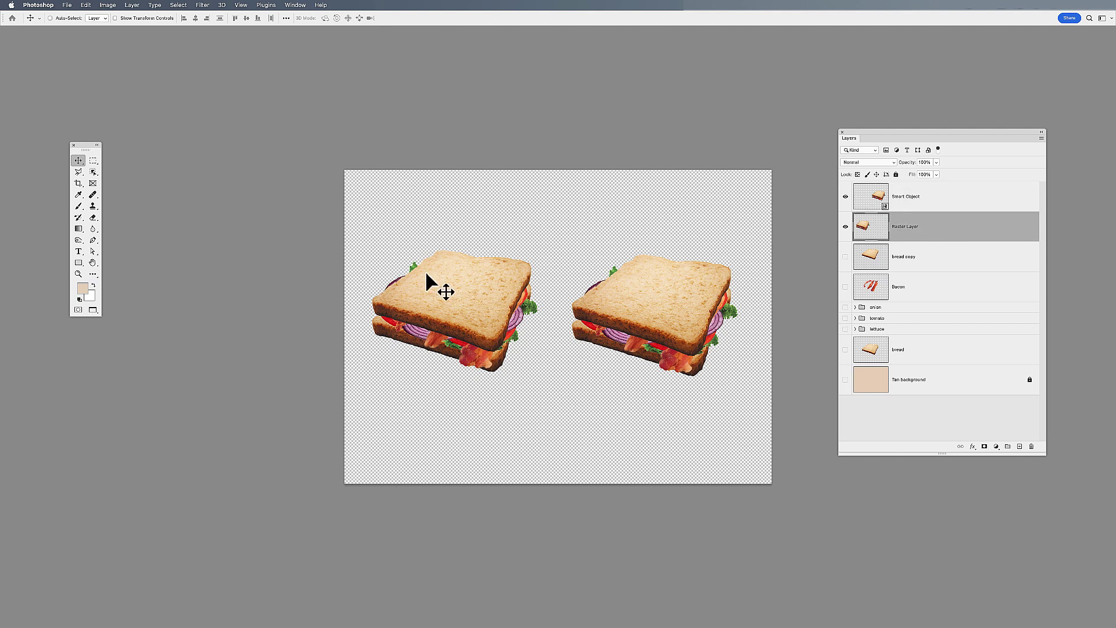
pyautogui.hotkey('ctrl', 't')
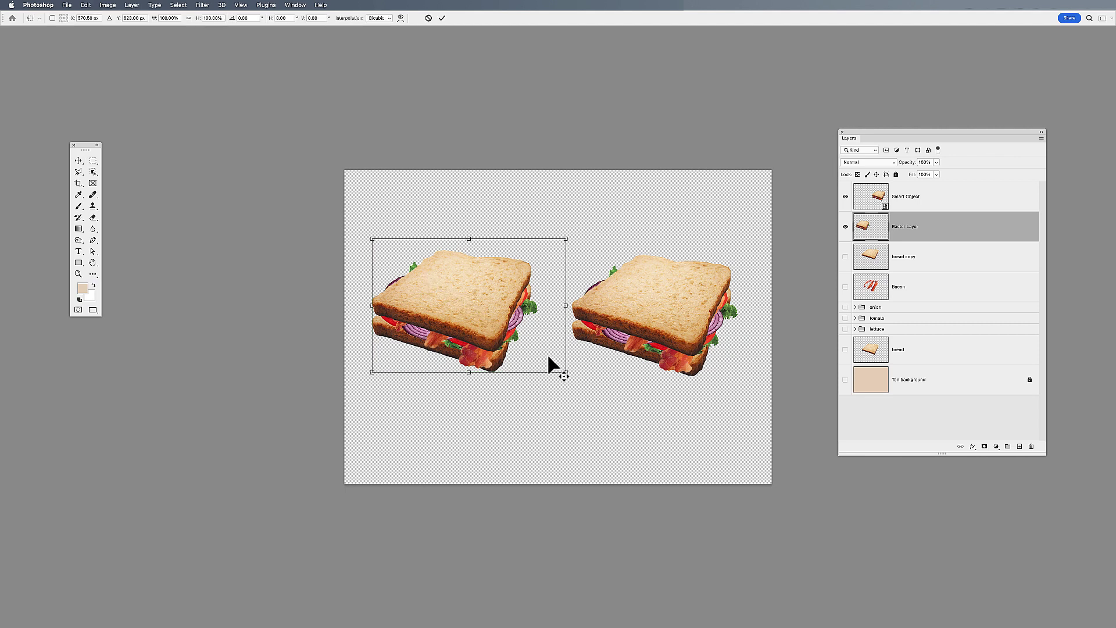
pyautogui.moveTo(567, 372); pyautogui.dragTo(482, 319)
pyautogui.press('Return')
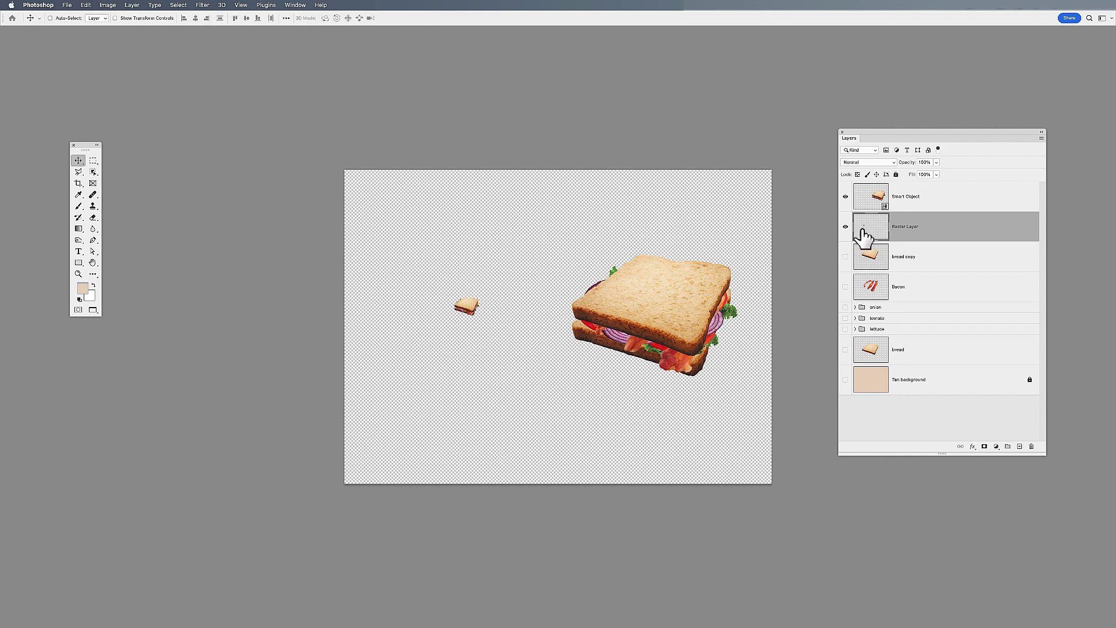
# Scale the Smart Object sandwich down around its centre to about 9.9% with Free Transform
pyautogui.click(875, 198)
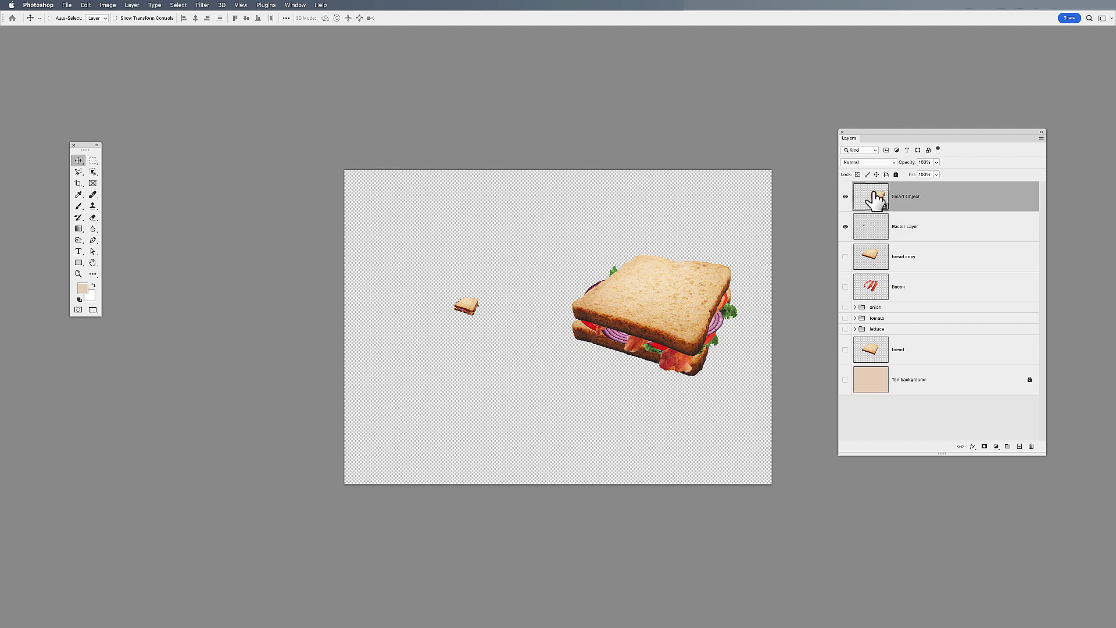
pyautogui.press('super+t')
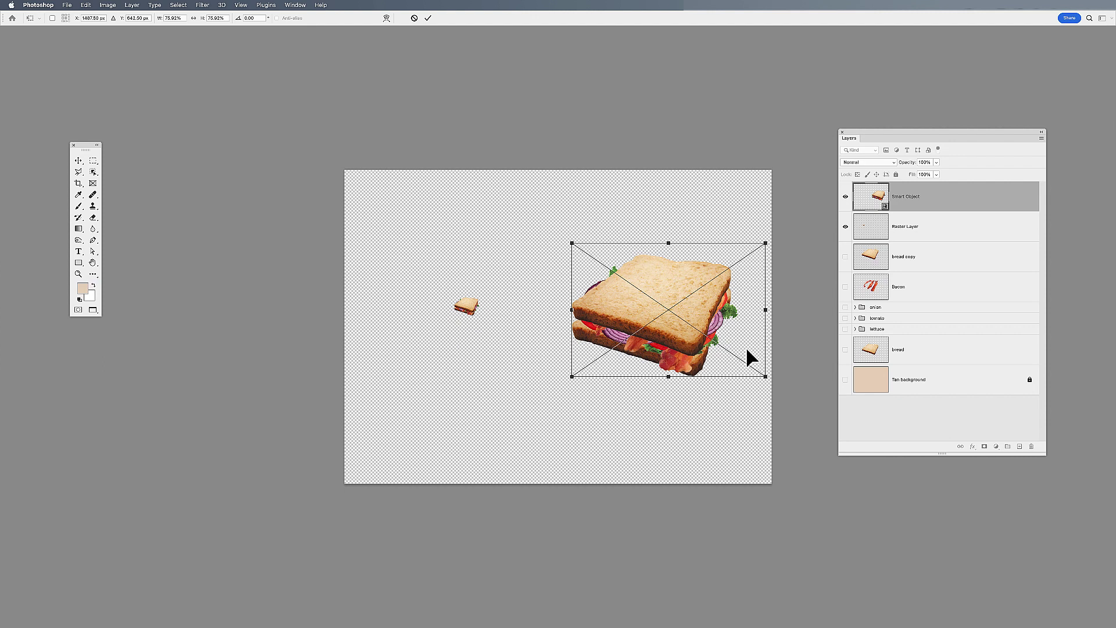
pyautogui.moveTo(765, 376); pyautogui.dragTo(681, 325)
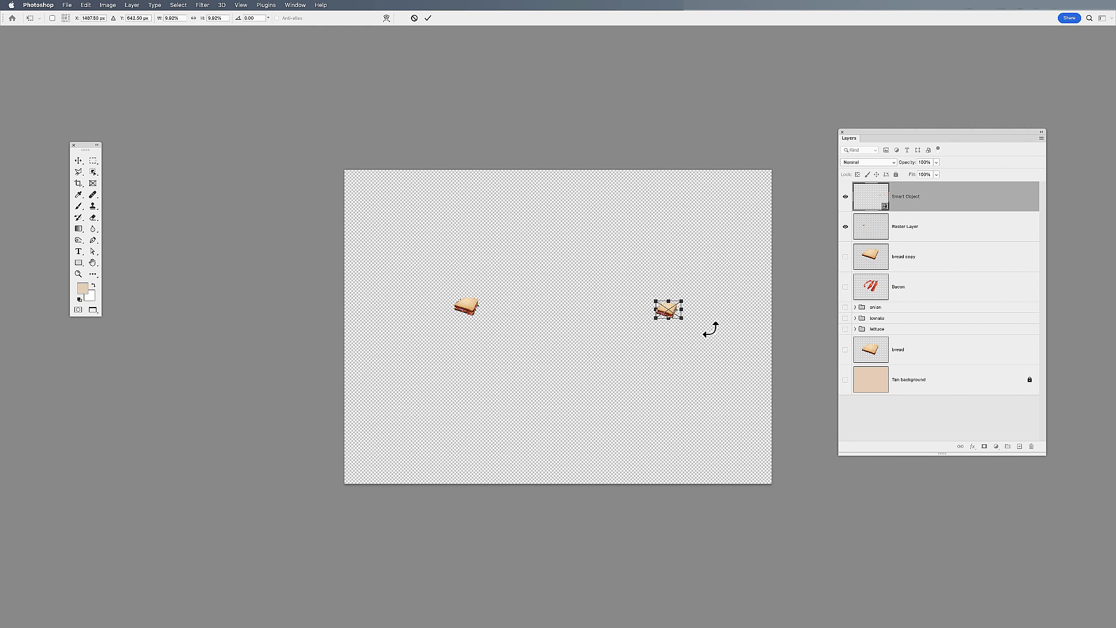
pyautogui.press('Return')
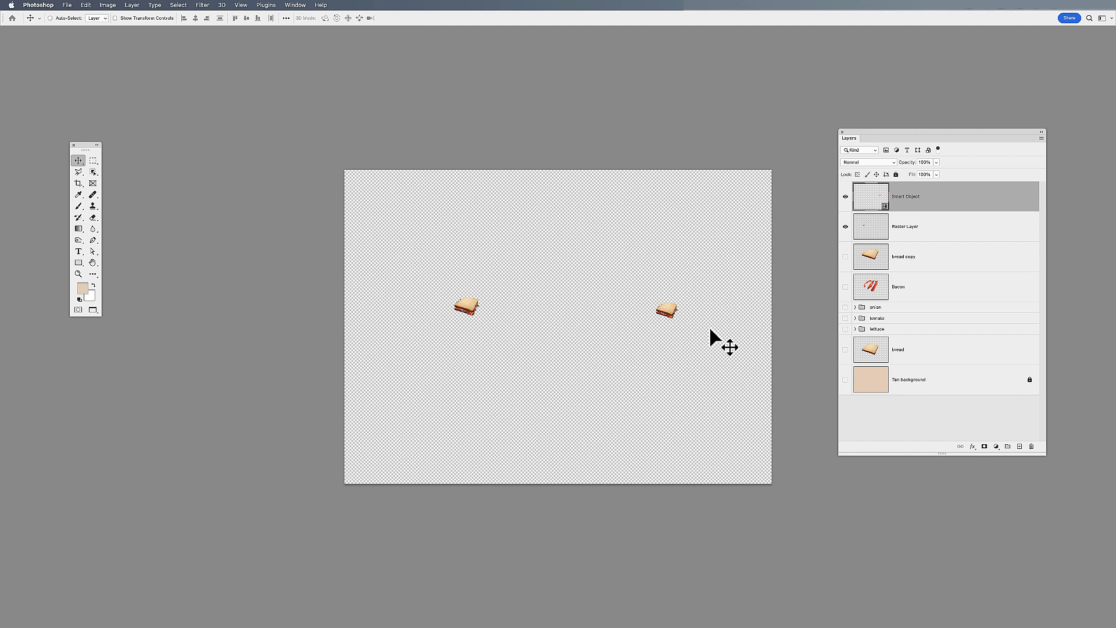
# Scale the tiny Raster Layer sandwich up around its centre to slightly more than its original size
pyautogui.click(950, 236)
pyautogui.hotkey('ctrl', 't')
pyautogui.moveTo(484, 316); pyautogui.dragTo(588, 378)
pyautogui.press('Return')
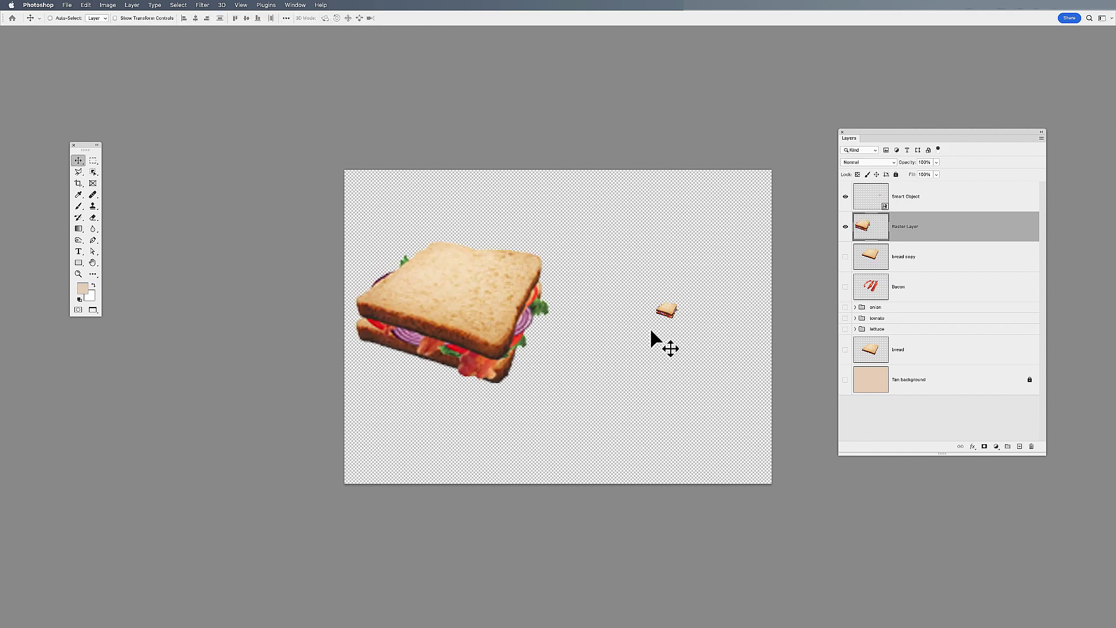
# Scale the tiny Smart Object sandwich up around its centre to roughly match the Raster Layer sandwich
pyautogui.click(936, 203)
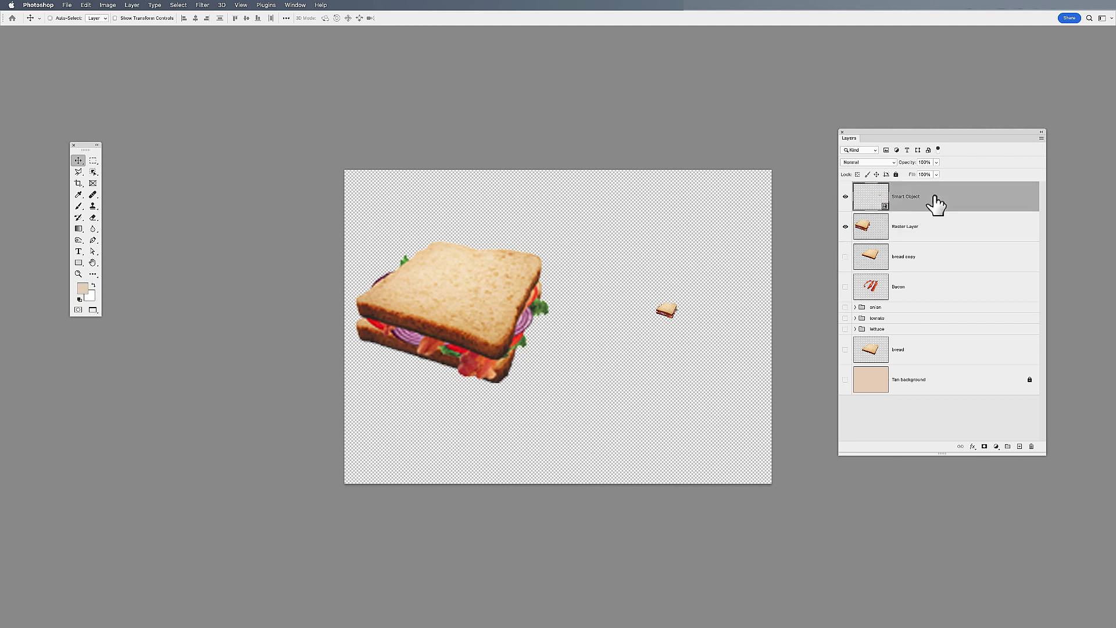
pyautogui.press('super+t')
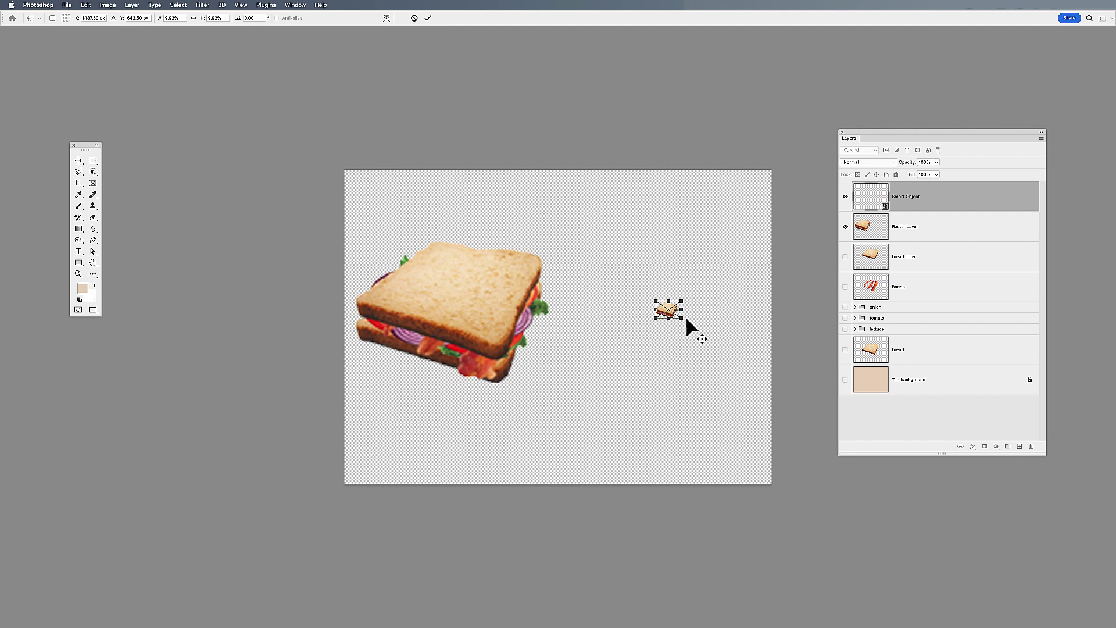
pyautogui.moveTo(681, 318); pyautogui.dragTo(778, 389)
pyautogui.press('Return')
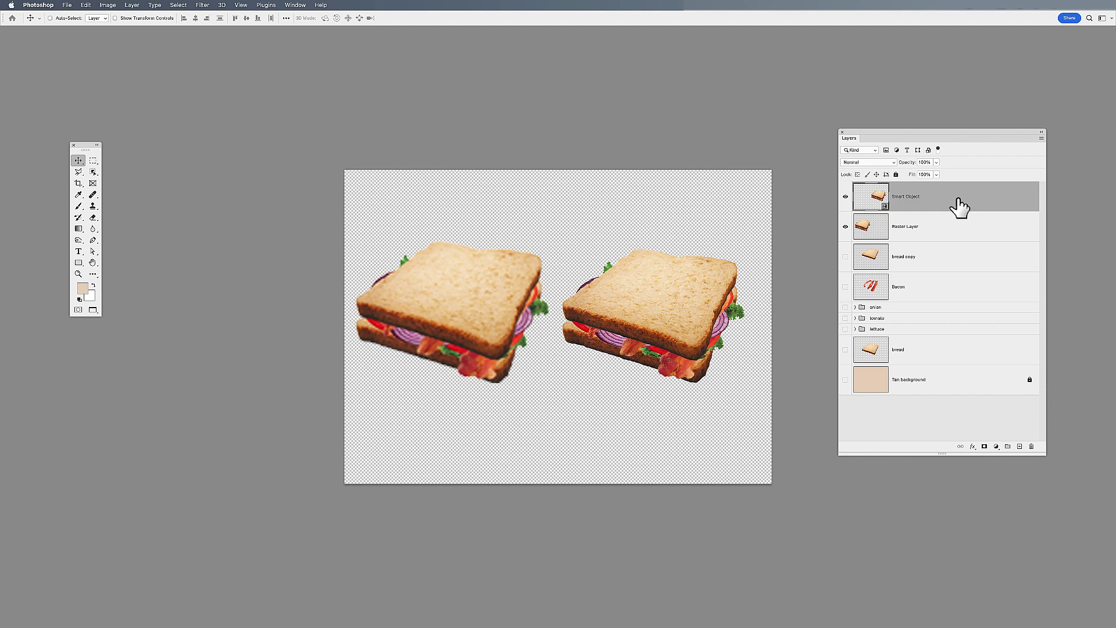
# Convert the bread copy layer to a smart object and try the Brush and Eraser tools on it
pyautogui.rightClick(934, 256)
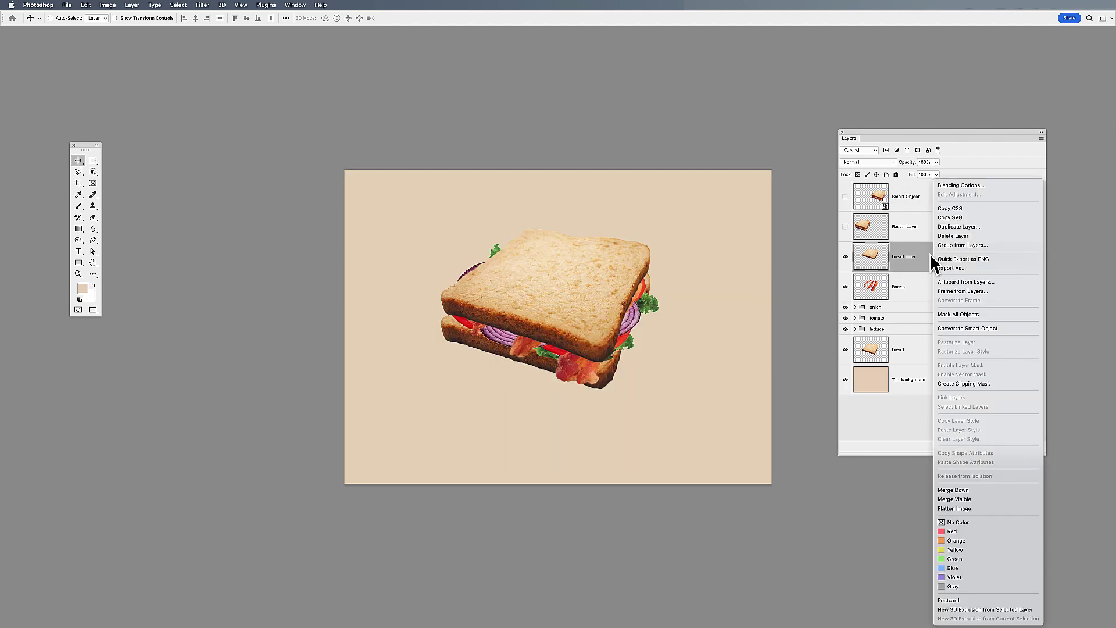
pyautogui.click(960, 329)
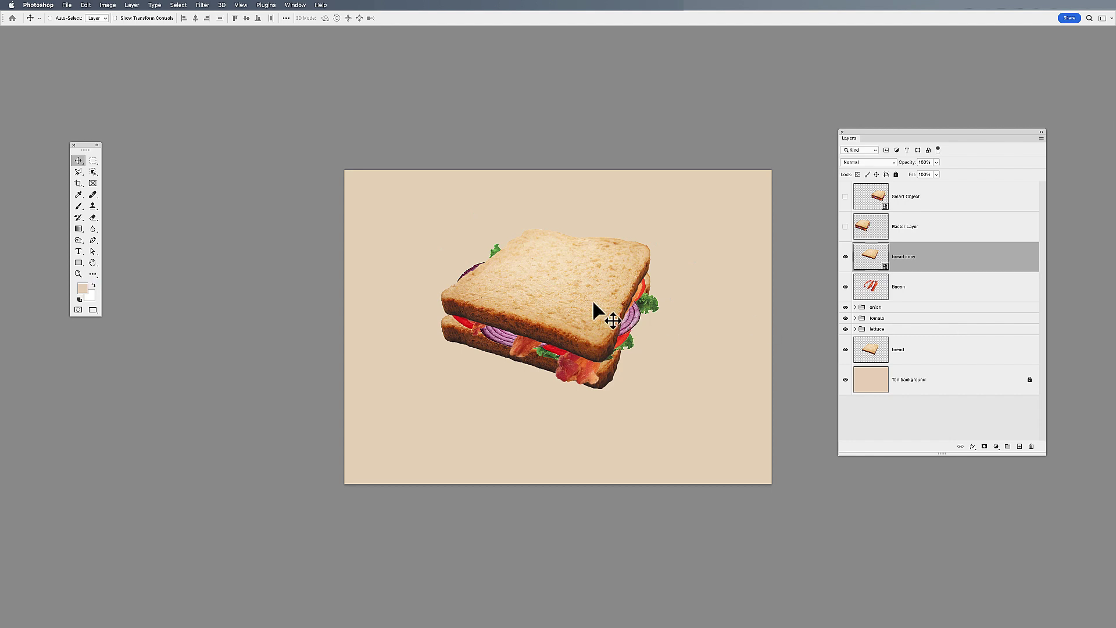
pyautogui.press('b')
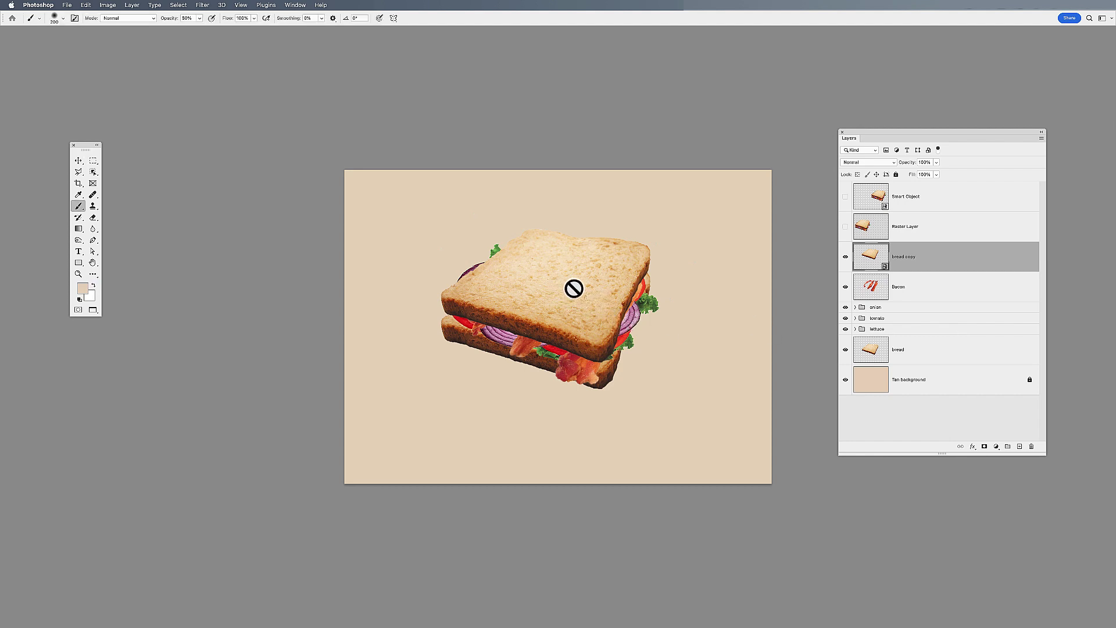
pyautogui.press('e')
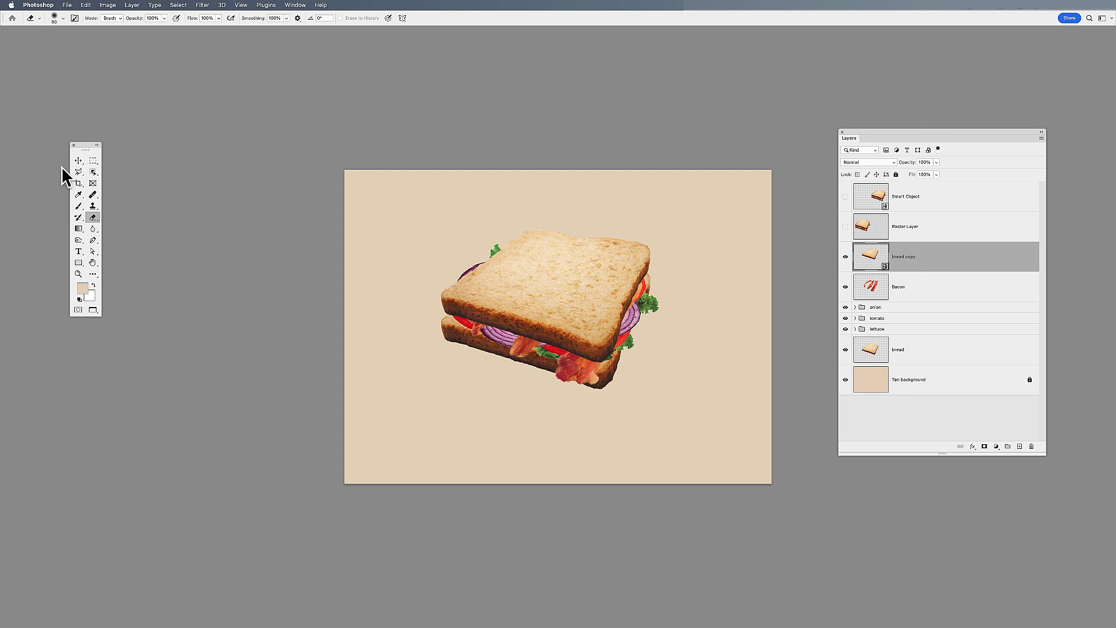
# Review the Free Transform options offered for the bread copy smart object, leaving its shape as is
pyautogui.click(78, 161)
pyautogui.press('super+t')
pyautogui.rightClick(568, 275)
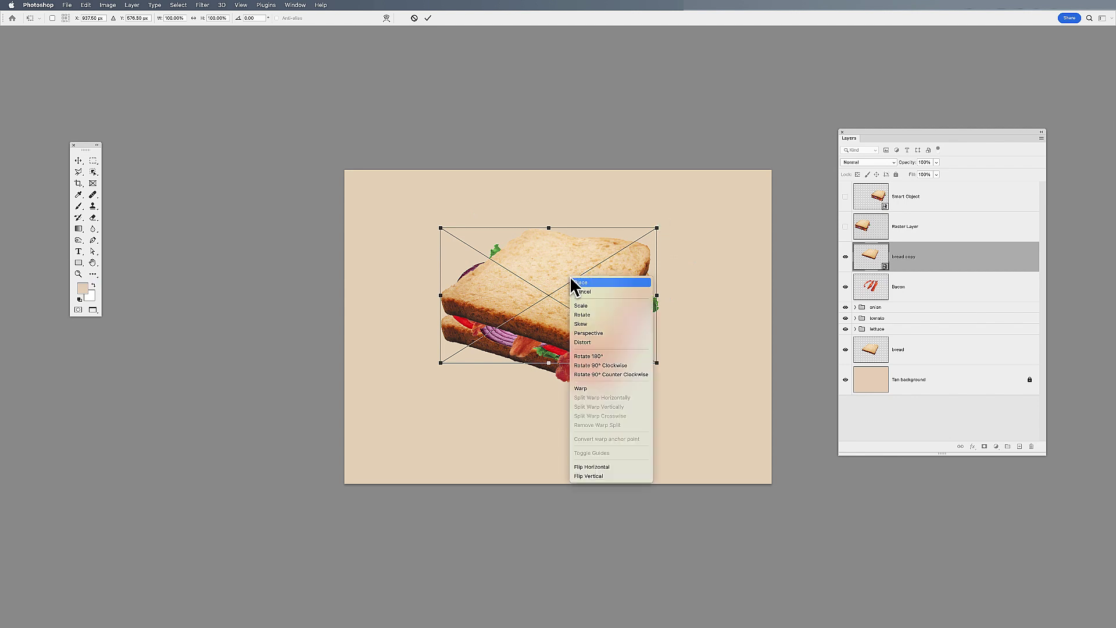
pyautogui.click(533, 291)
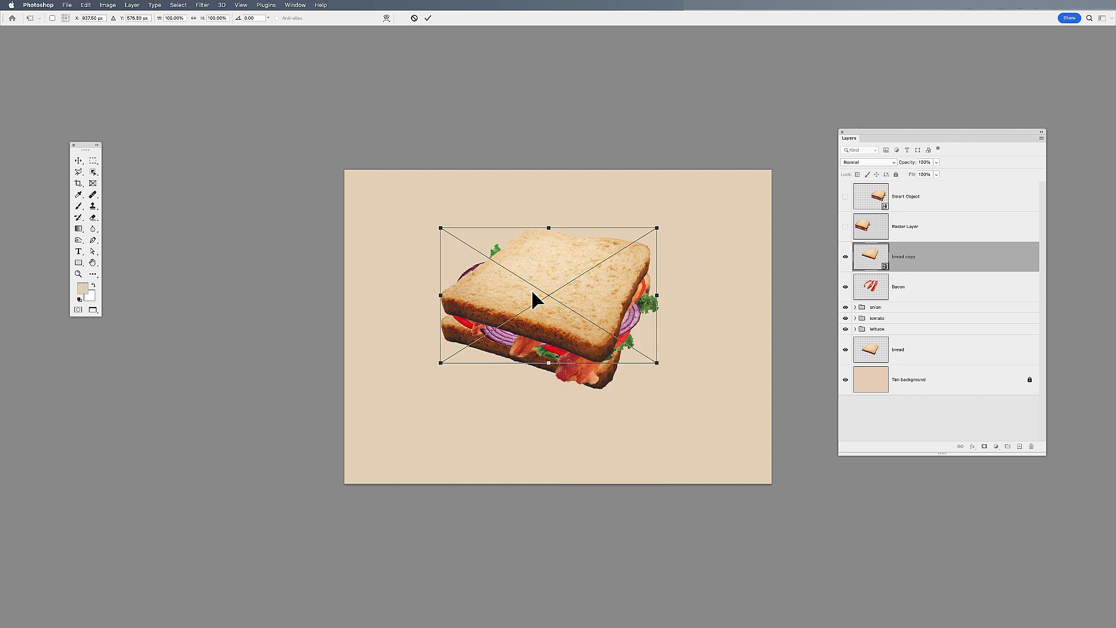
pyautogui.press('Return')
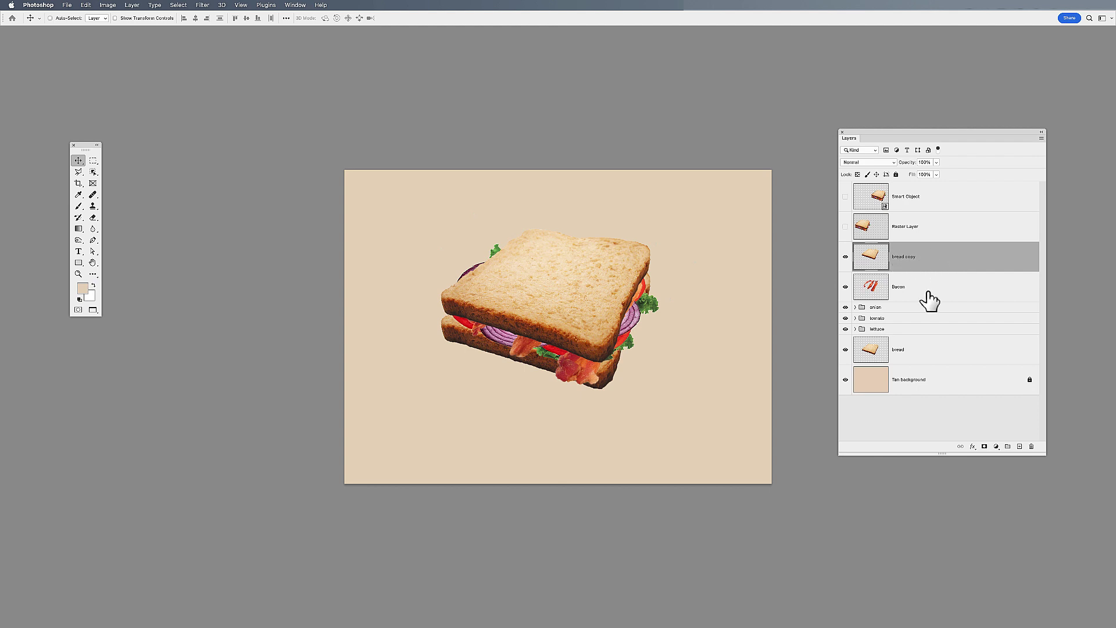
# Convert all the sandwich layers and groups, from bread copy down to bread, into one smart object
pyautogui.keyDown('shift'); pyautogui.click(925, 354); pyautogui.keyUp('shift')
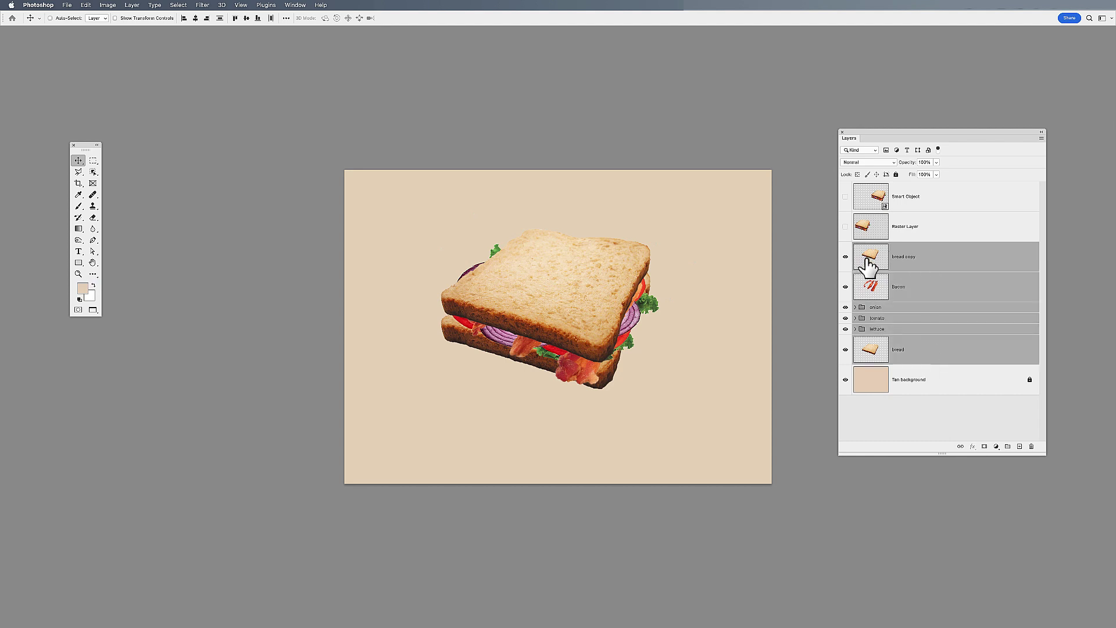
pyautogui.rightClick(930, 256)
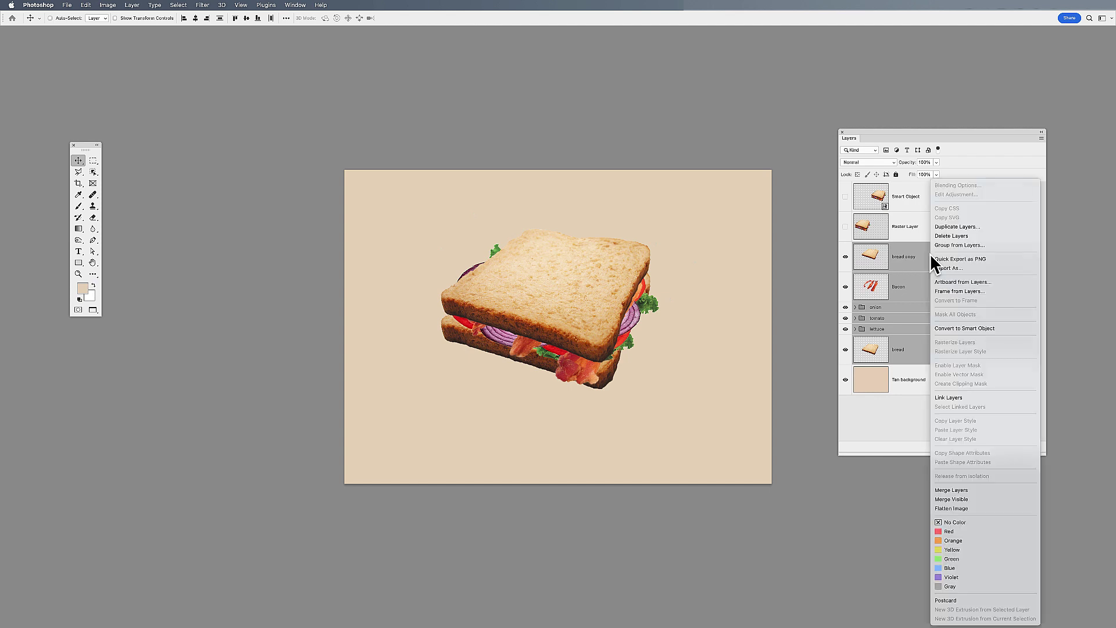
pyautogui.click(950, 325)
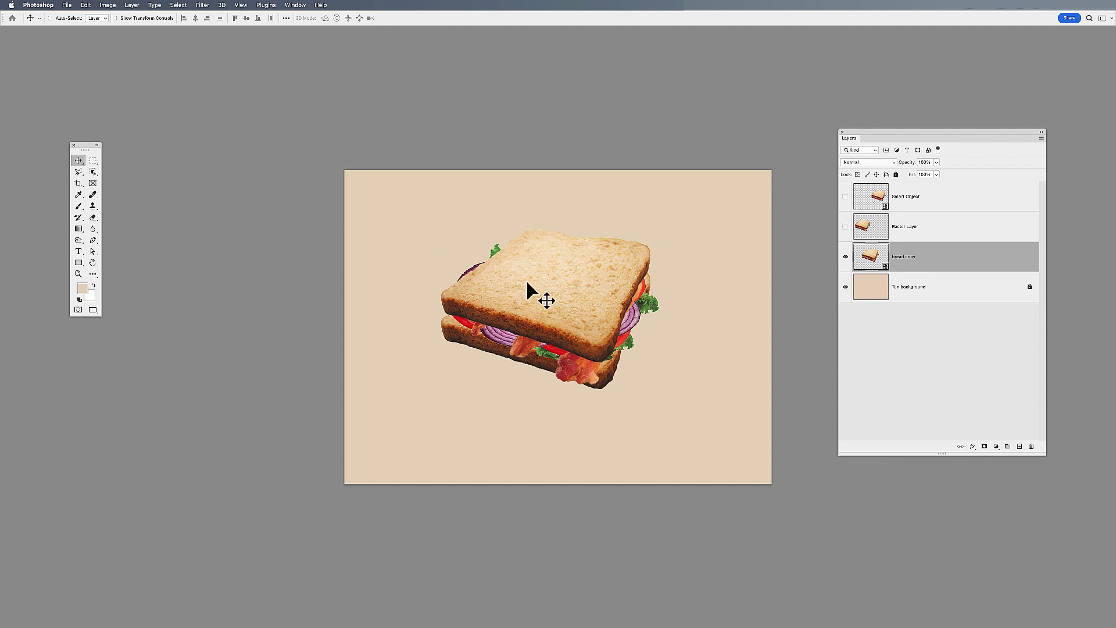
# Move the sandwich smart object a little to the left and rotate it about 2.4 degrees counterclockwise
pyautogui.moveTo(521, 280); pyautogui.dragTo(497, 281)
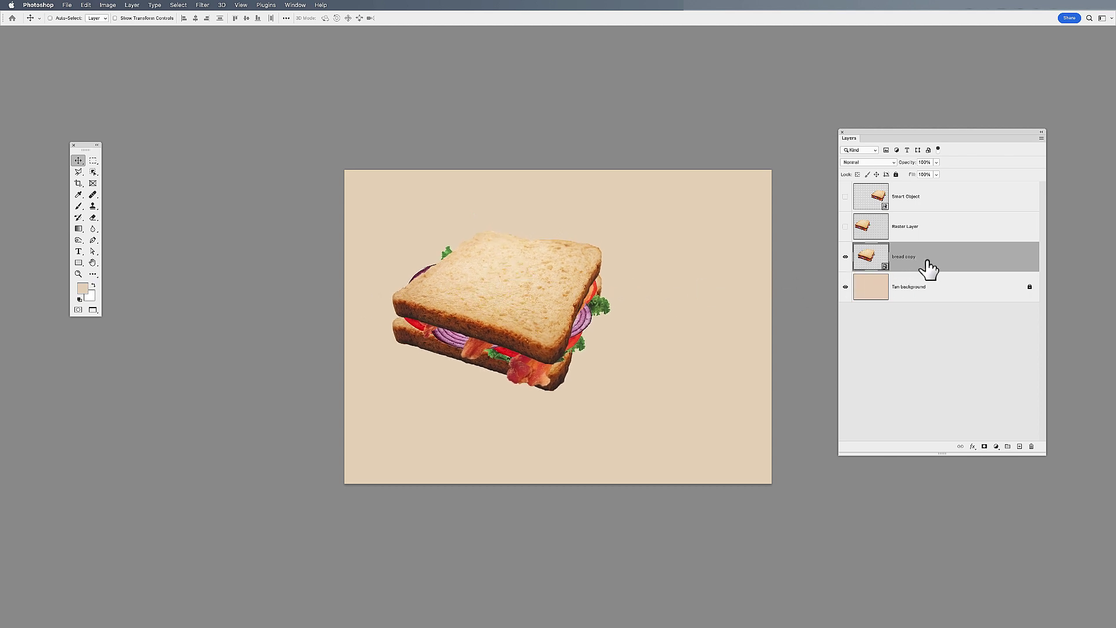
pyautogui.press('super+t')
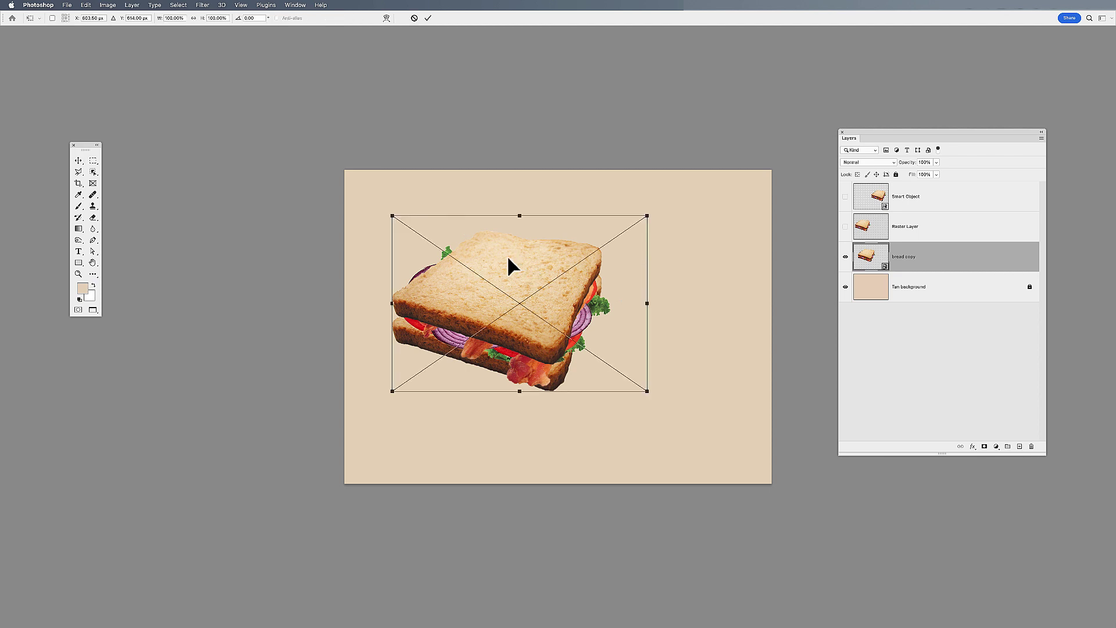
pyautogui.moveTo(655, 209); pyautogui.dragTo(646, 200)
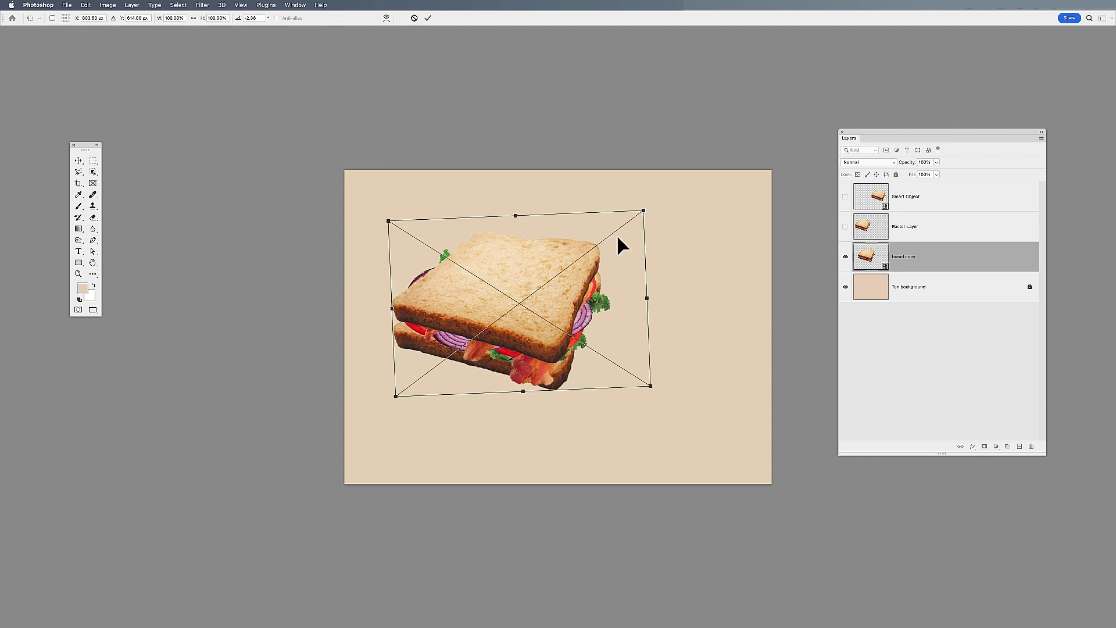
pyautogui.press('Return')
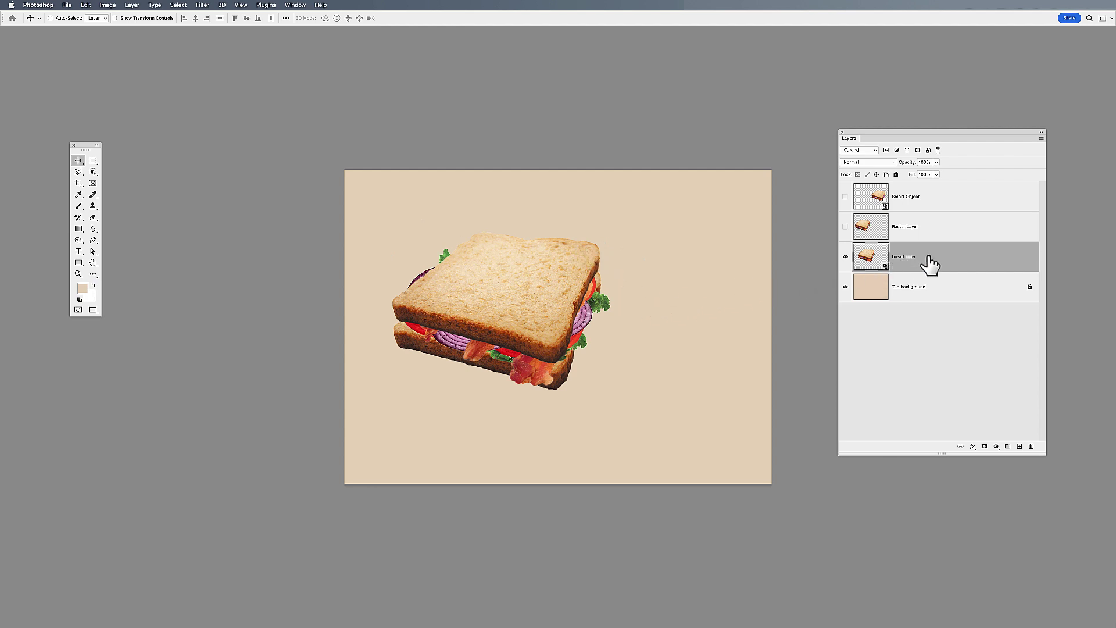
# Open the contents of the bread copy smart object and check the list of open documents
pyautogui.doubleClick(885, 269)
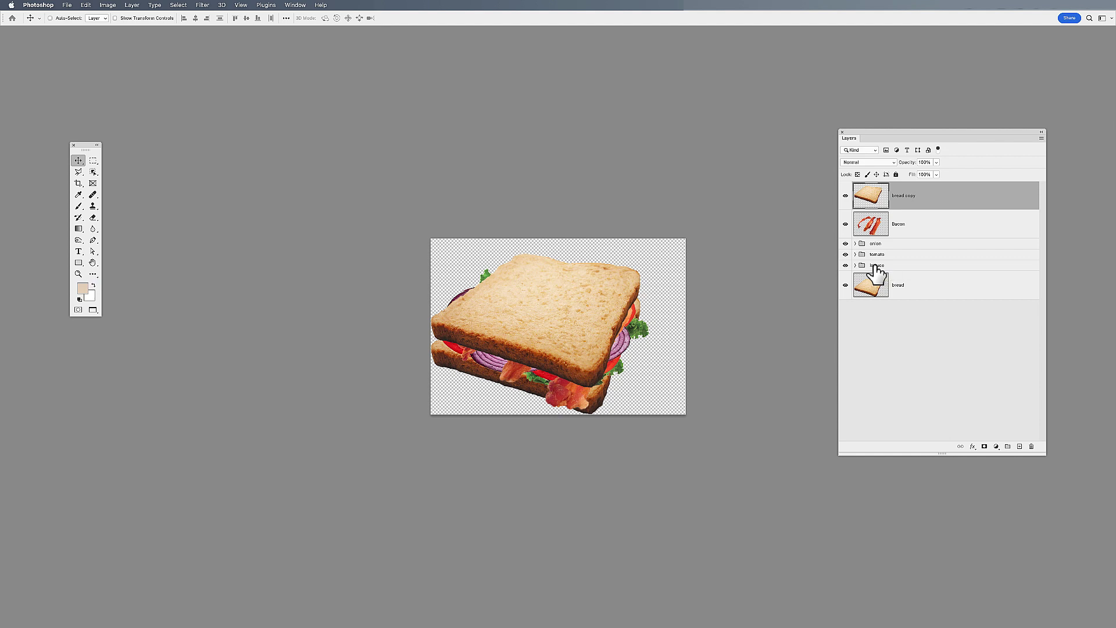
pyautogui.click(294, 6)
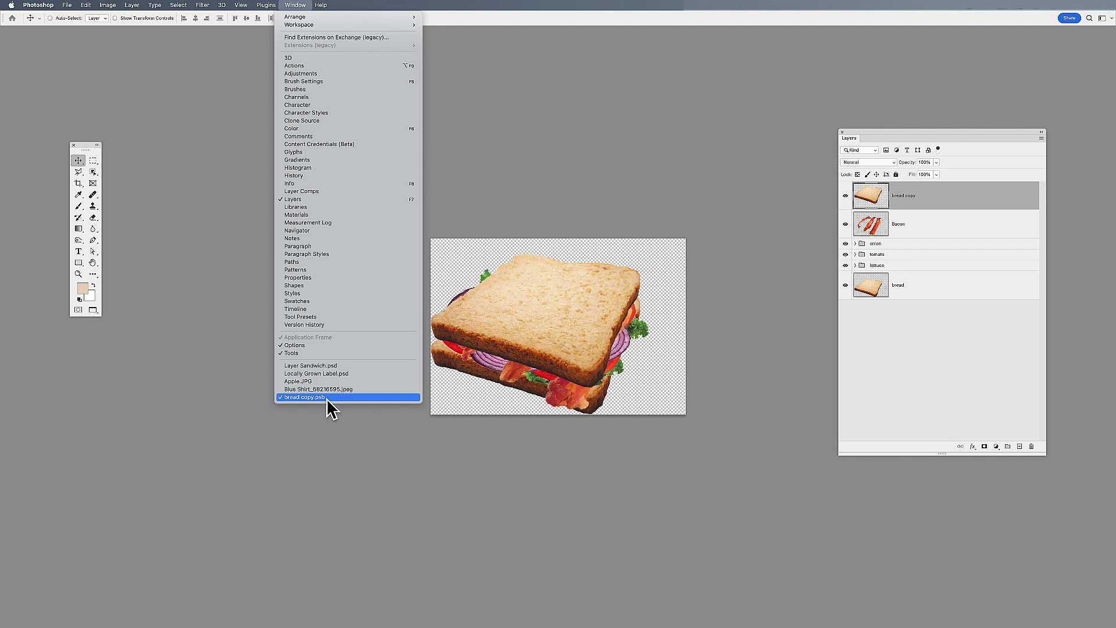
pyautogui.click(592, 341)
# Nudge the top bread slice and two onion slices to new positions, then collapse the onion group
pyautogui.moveTo(533, 277); pyautogui.dragTo(537, 275)
pyautogui.moveTo(493, 365); pyautogui.dragTo(496, 343)
pyautogui.moveTo(633, 343); pyautogui.dragTo(626, 352)
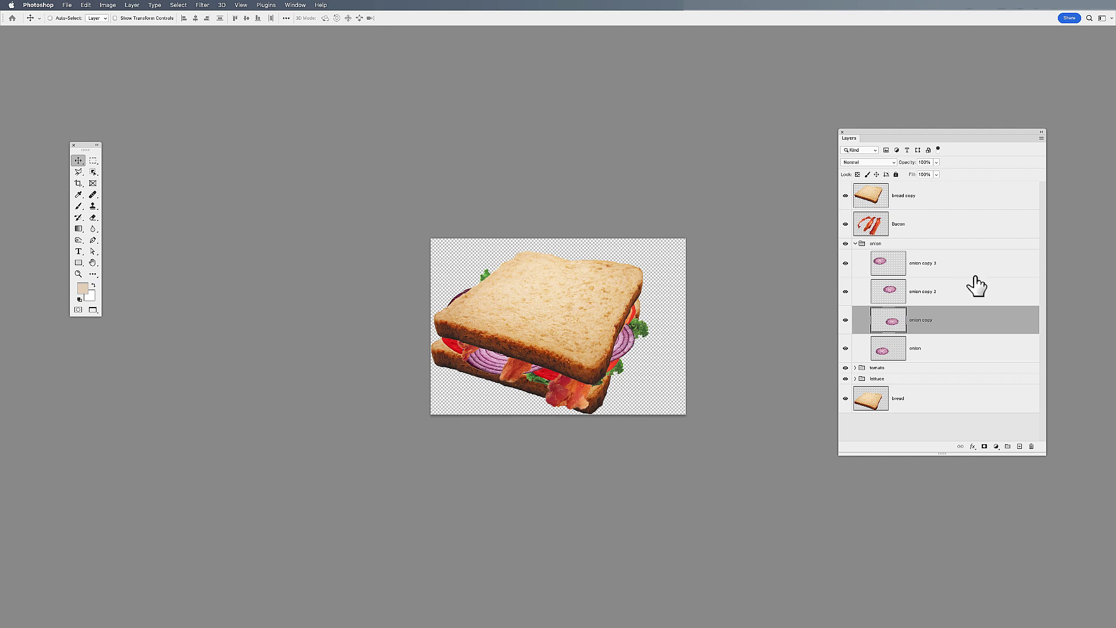
pyautogui.click(856, 243)
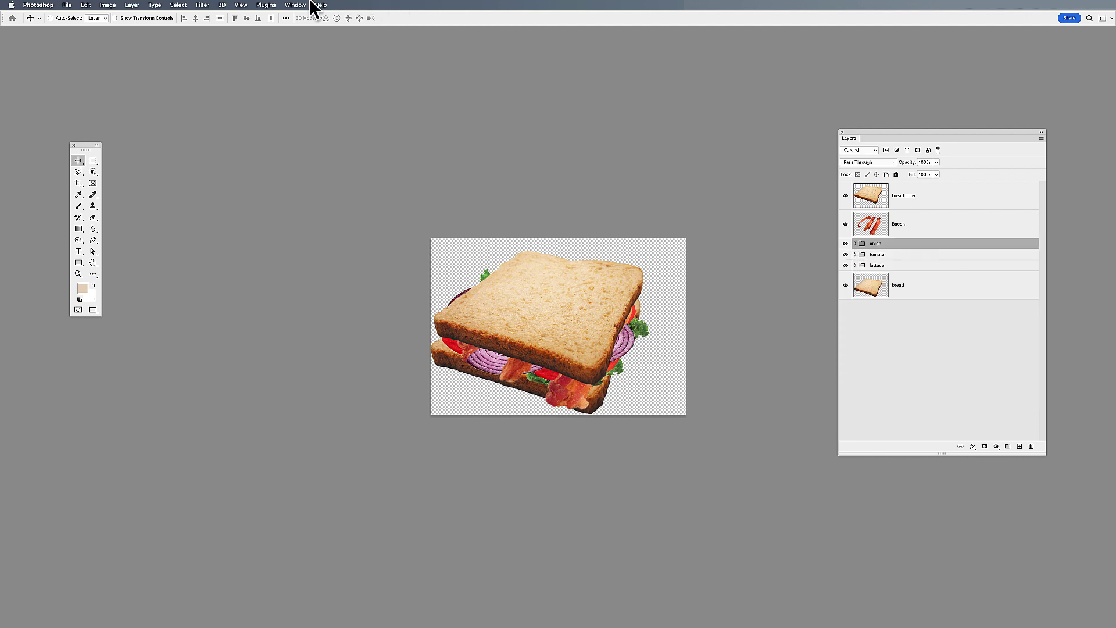
# Save the edited smart object contents and close that document to return to the main sandwich composition
pyautogui.click(67, 5)
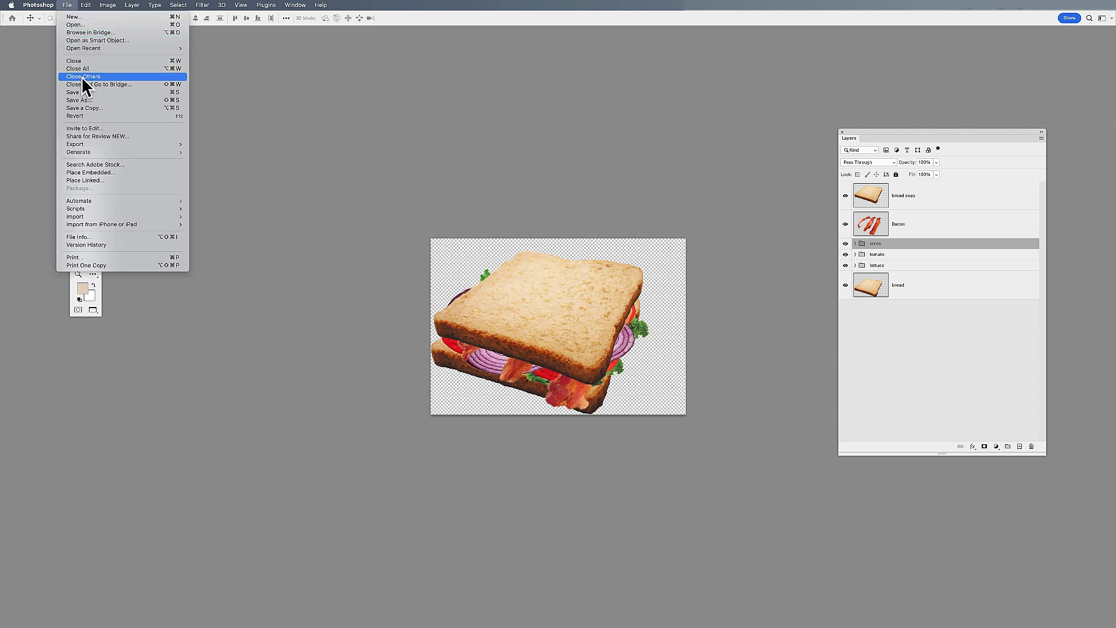
pyautogui.click(82, 92)
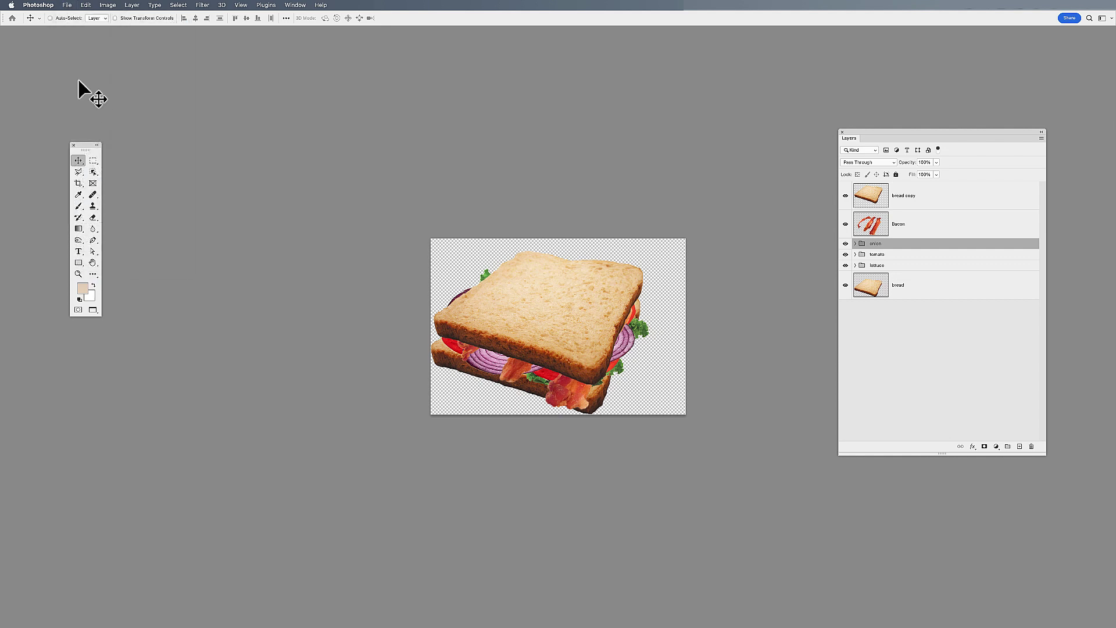
pyautogui.click(66, 6)
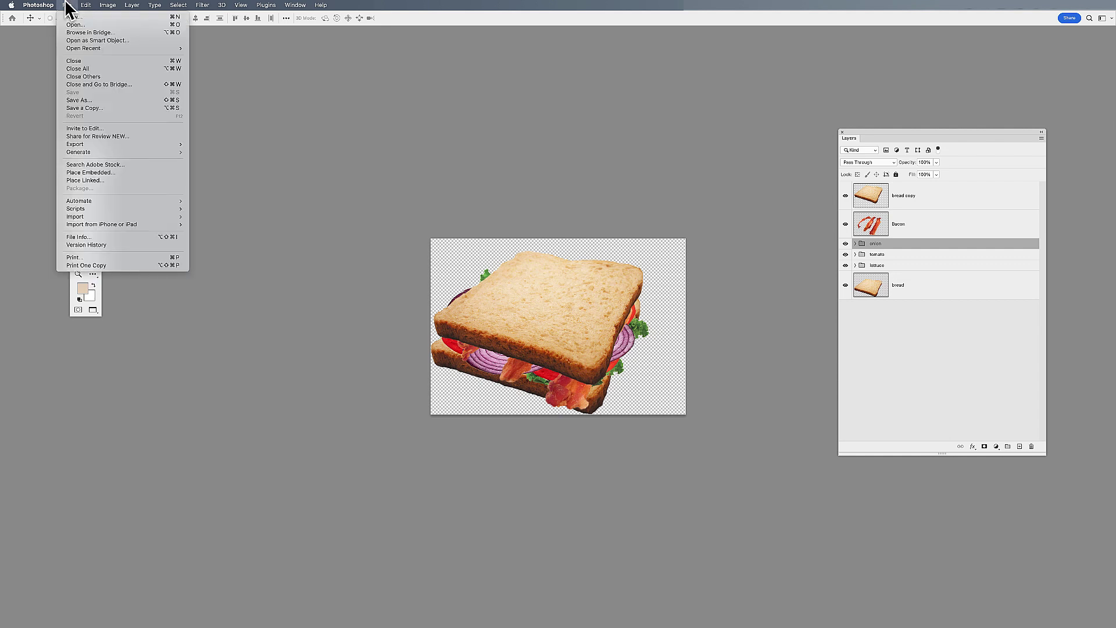
pyautogui.click(78, 61)
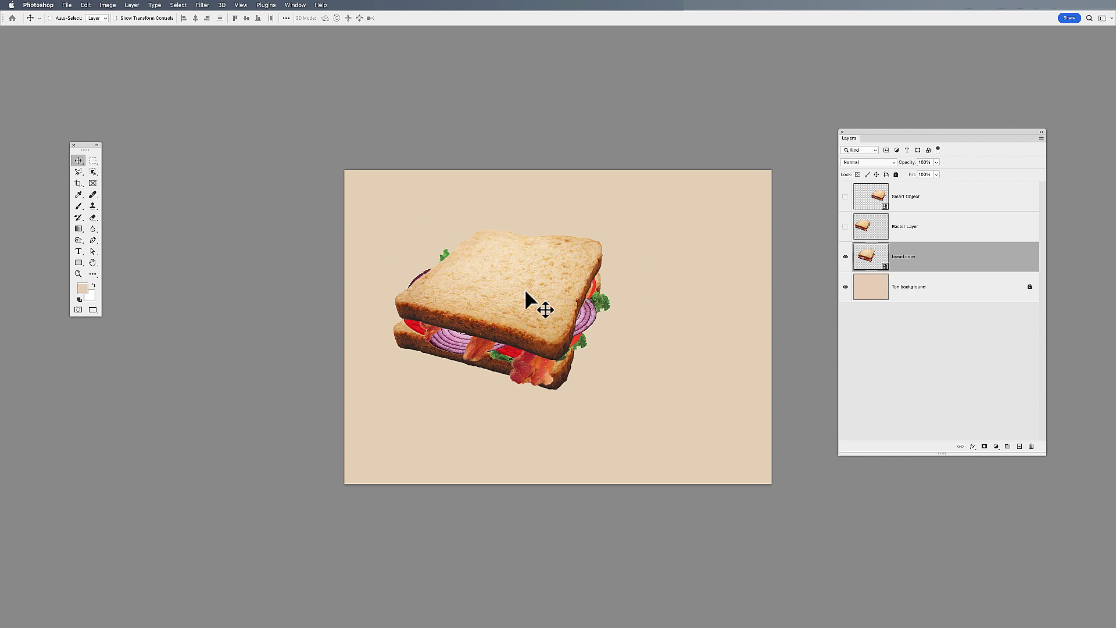
# Duplicate the sandwich smart object with Layer Via Copy and arrange the two sandwiches side by side on the canvas
pyautogui.click(133, 7)
pyautogui.moveTo(137, 17)
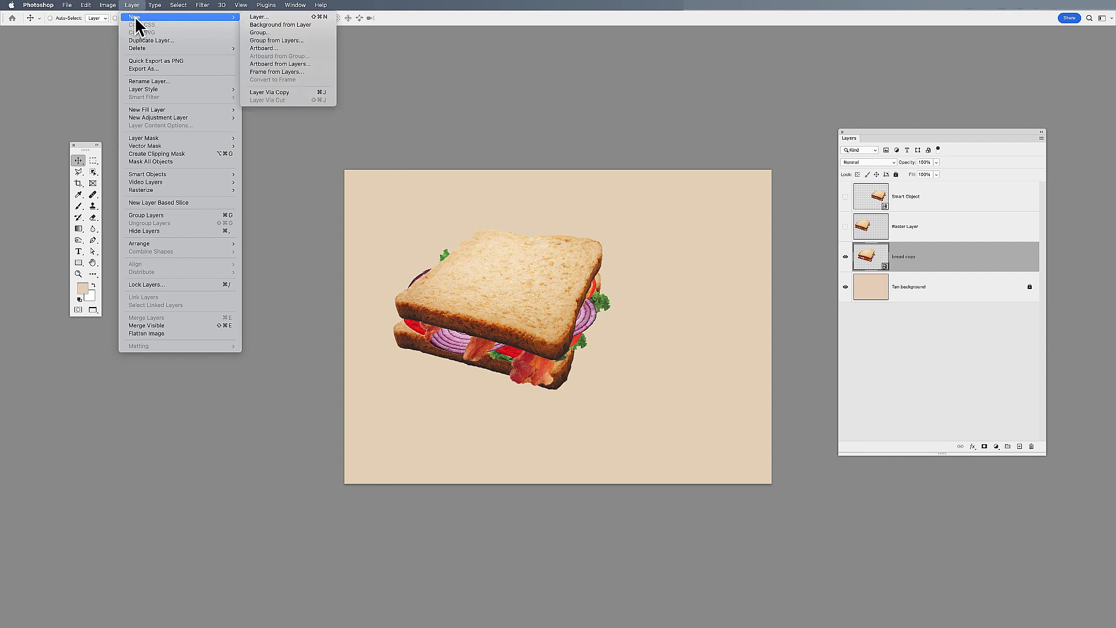
pyautogui.click(285, 93)
pyautogui.moveTo(506, 346); pyautogui.dragTo(651, 348)
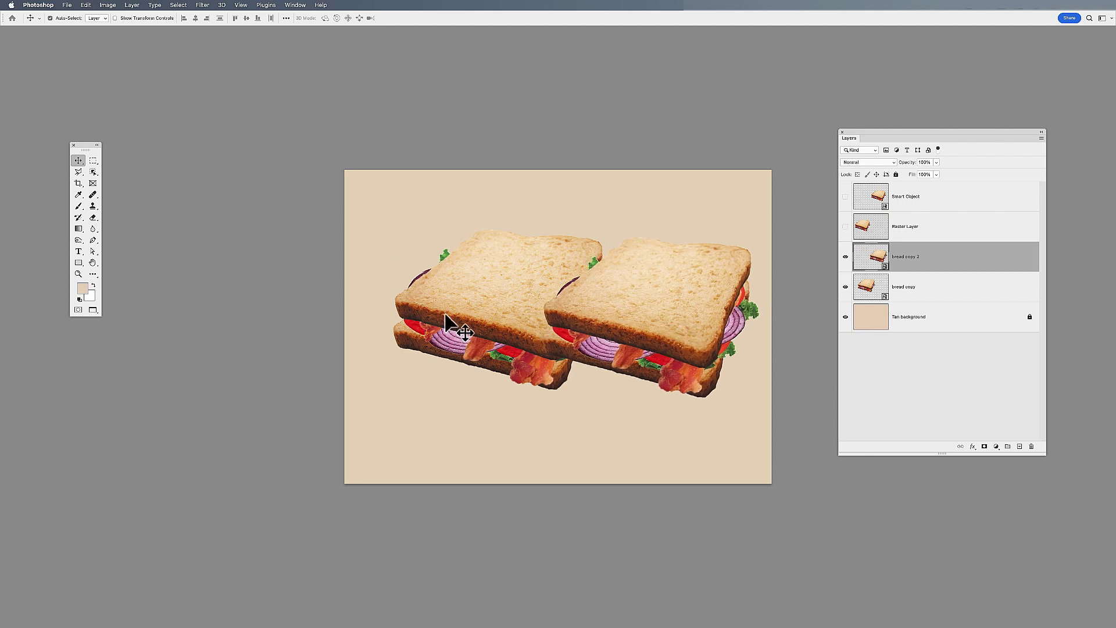
pyautogui.keyDown('ctrl'); pyautogui.click(468, 317); pyautogui.keyUp('ctrl')
pyautogui.moveTo(469, 316); pyautogui.dragTo(440, 302)
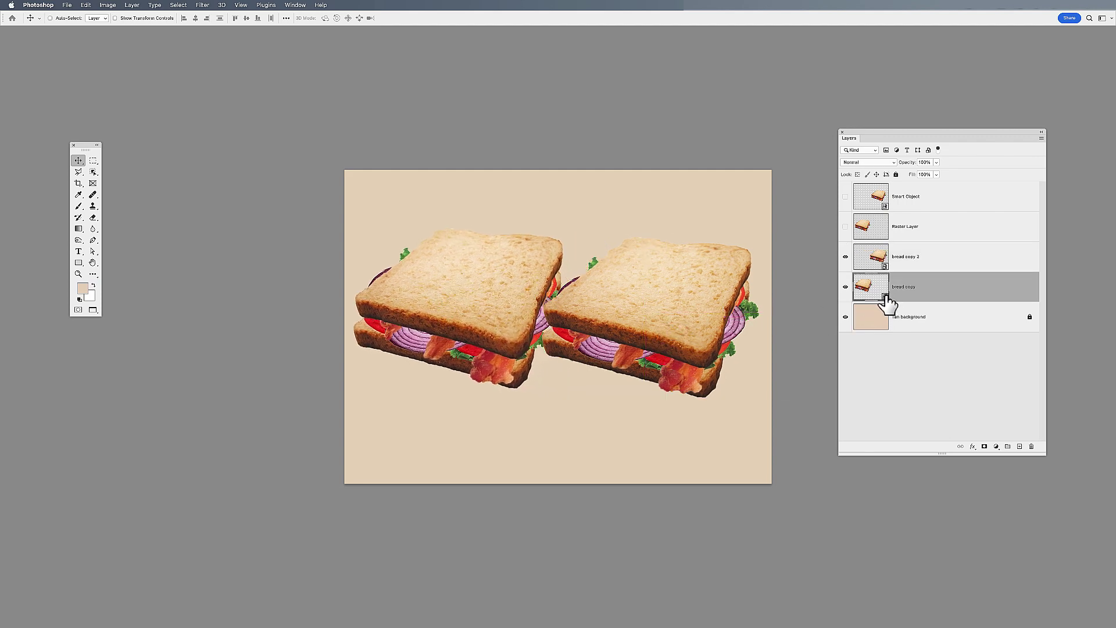
# In the bread copy smart object's contents, lower the onion group and raise the top bread slice, saving and closing the edited contents
pyautogui.doubleClick(885, 295)
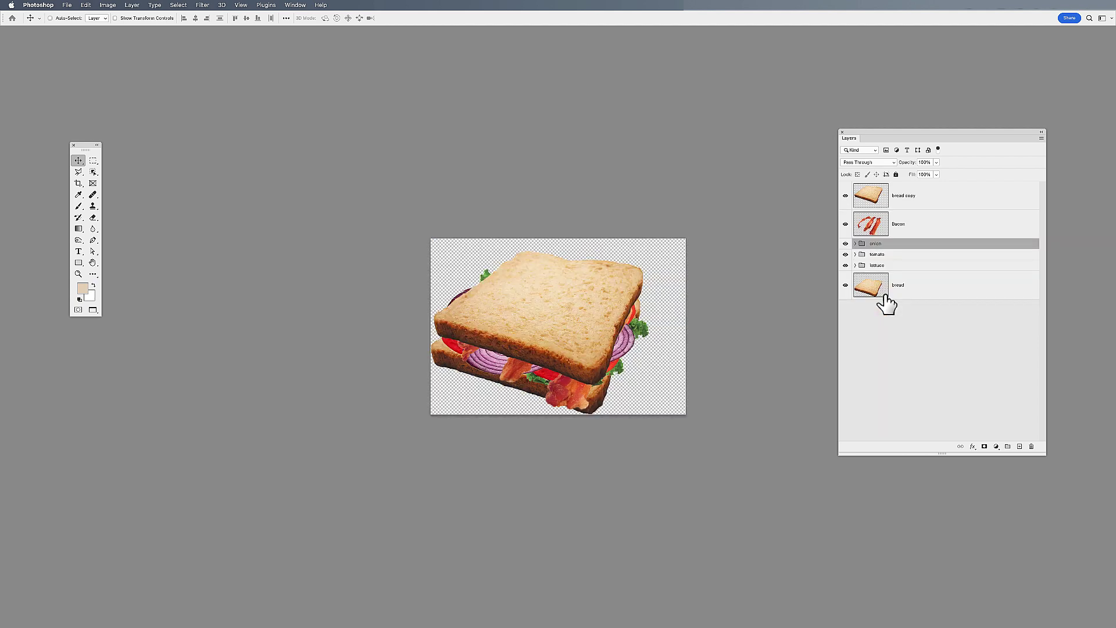
pyautogui.moveTo(554, 292)
pyautogui.mouseDown()
pyautogui.moveTo(580, 291)
pyautogui.moveTo(556, 290)
pyautogui.moveTo(553, 311)
pyautogui.mouseUp()
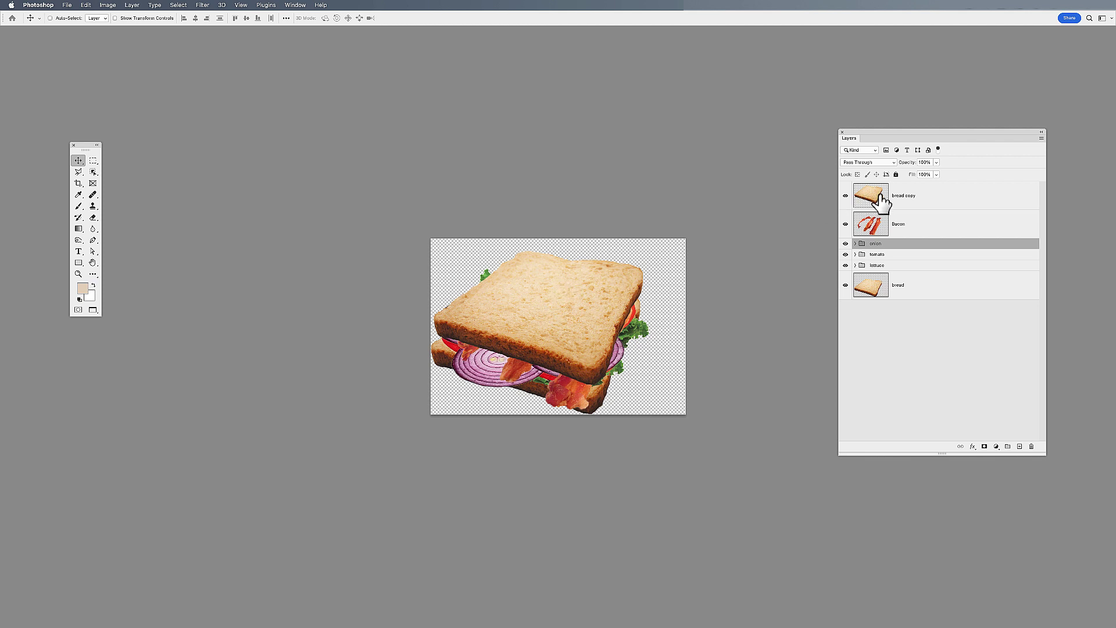
pyautogui.keyDown('super'); pyautogui.click(560, 308); pyautogui.keyUp('super')
pyautogui.hotkey('shift', 'Up')
pyautogui.hotkey('shift', 'Up')
pyautogui.hotkey('shift', 'Up')
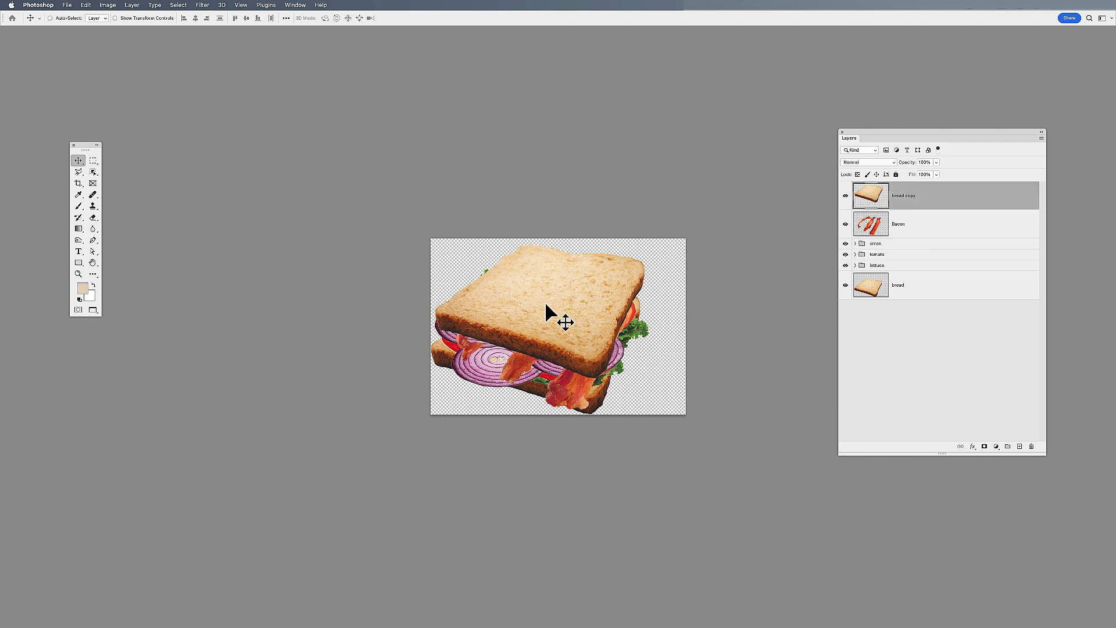
pyautogui.press('super')
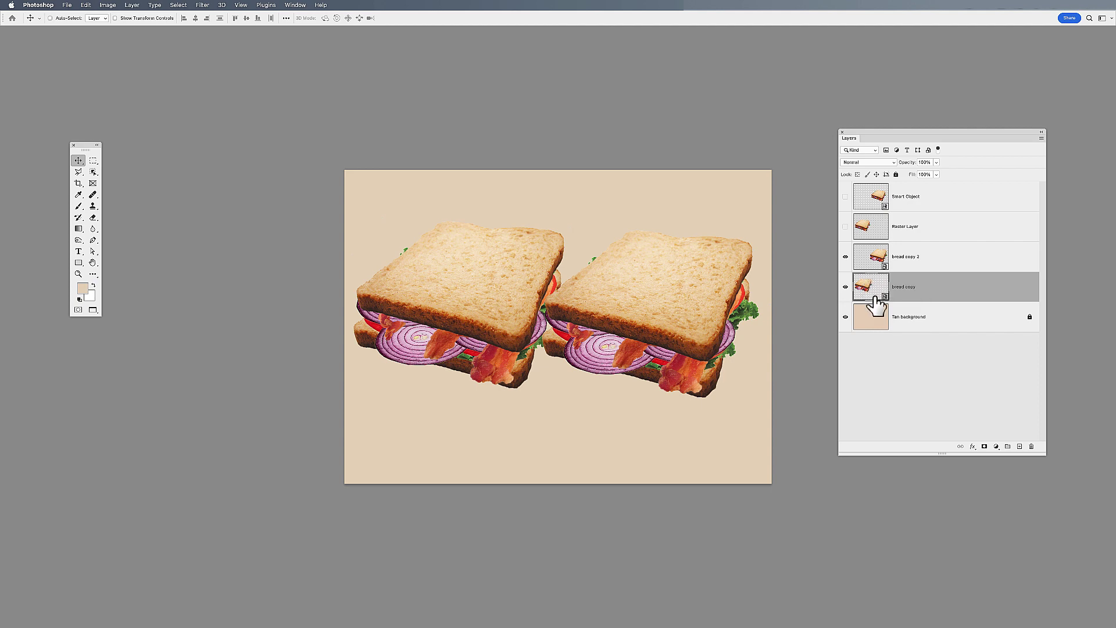
# Delete the bread copy layer and create an independent duplicate of bread copy 2 with New Smart Object via Copy
pyautogui.press('Delete')
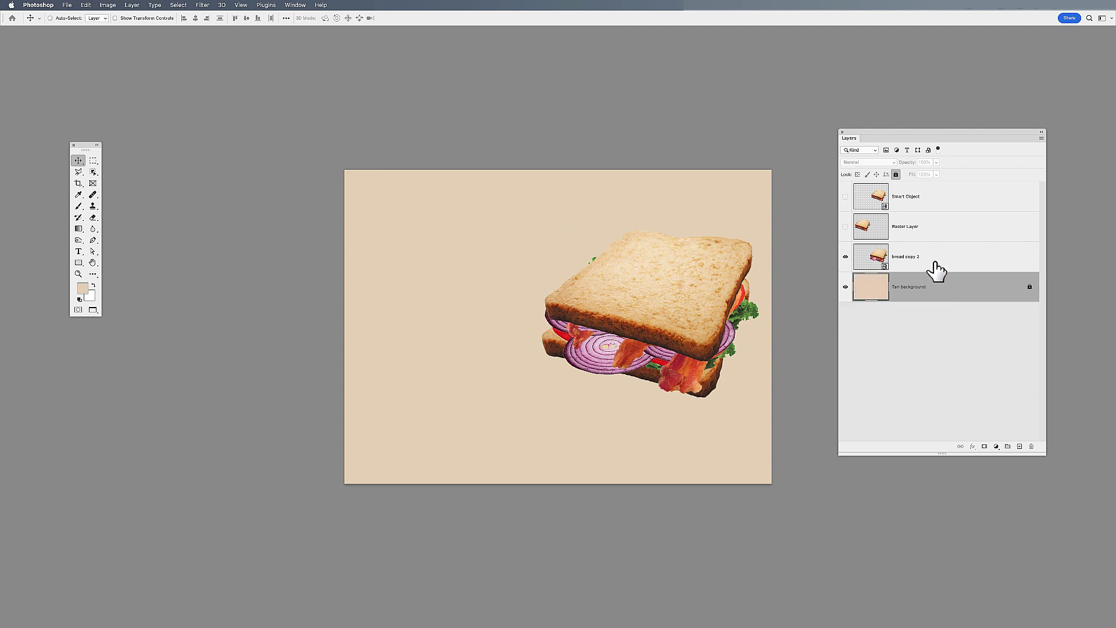
pyautogui.click(935, 267)
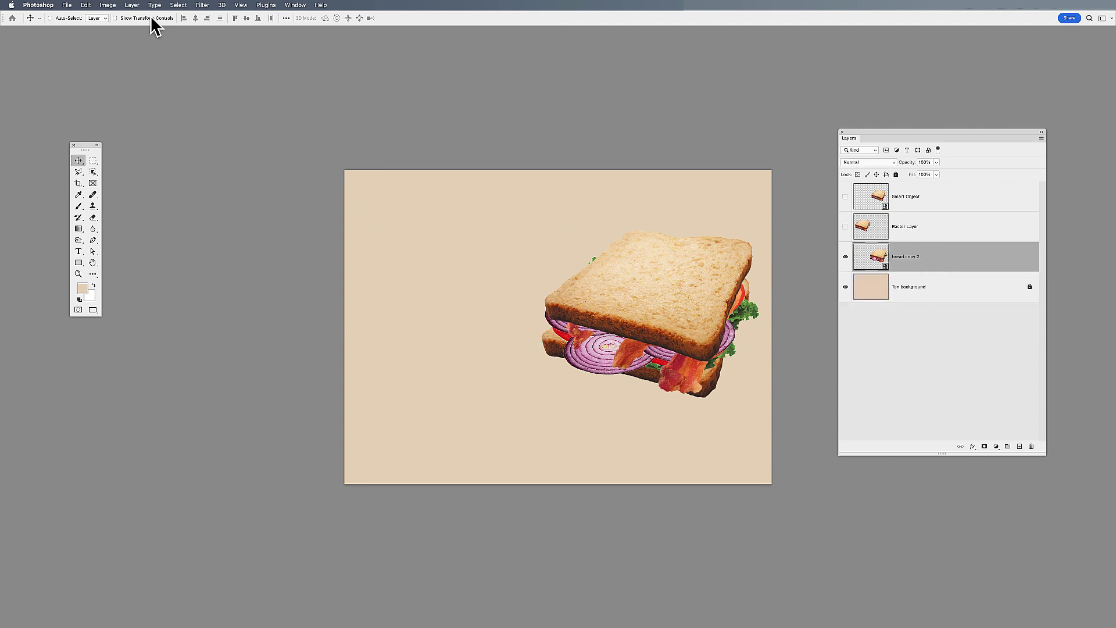
pyautogui.click(132, 5)
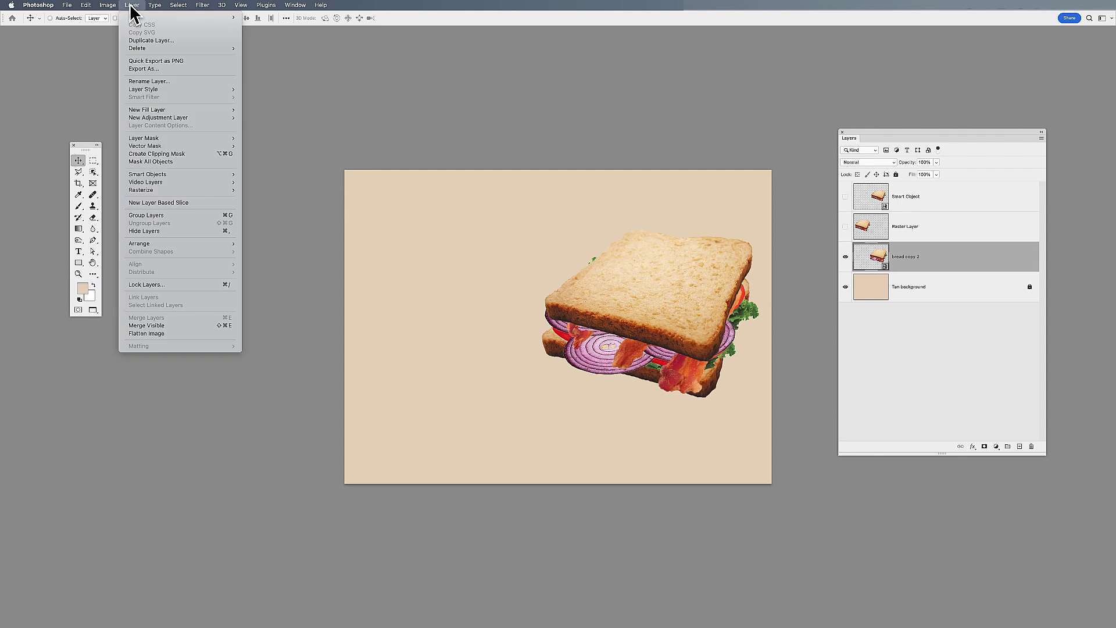
pyautogui.moveTo(140, 178)
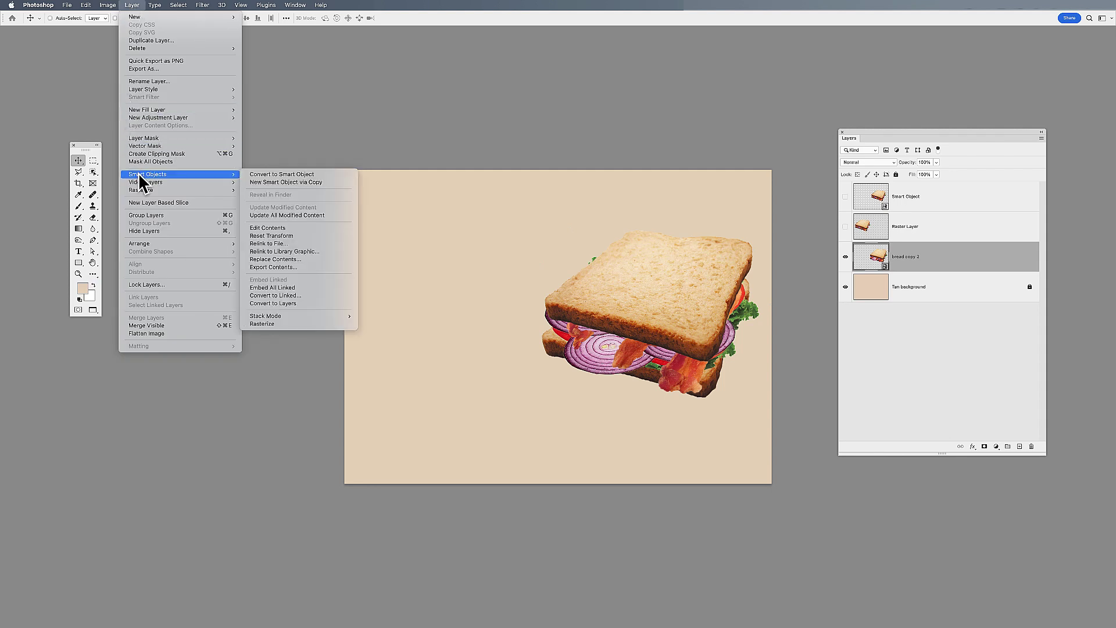
pyautogui.click(291, 183)
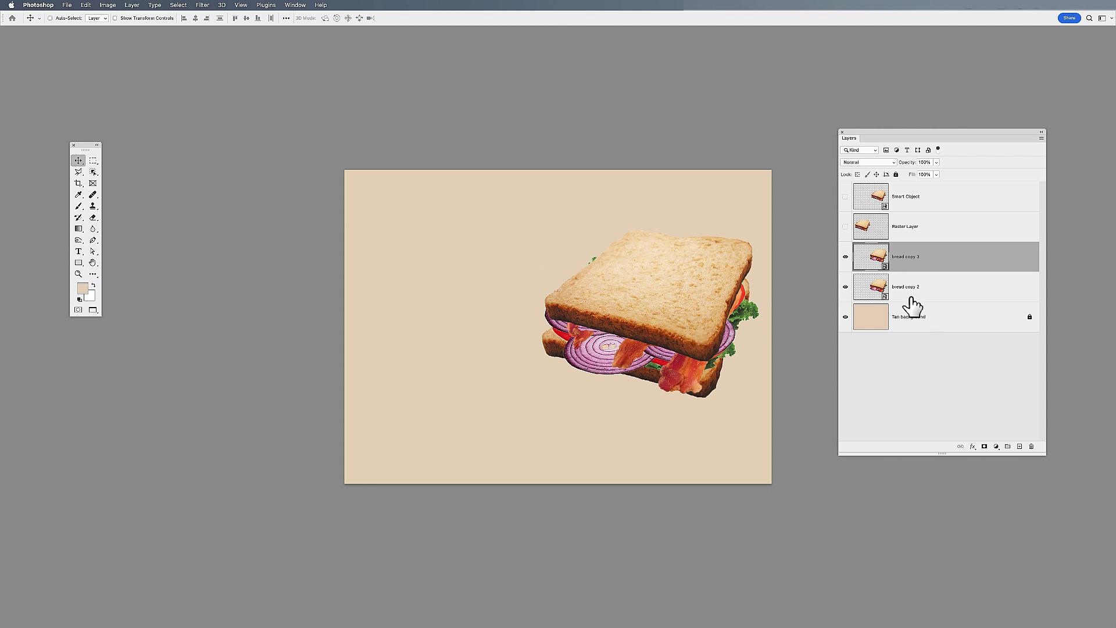
# Move the bread copy 2 sandwich to the left of its duplicate and lower the top bread slice in its saved contents
pyautogui.click(880, 291)
pyautogui.moveTo(546, 314); pyautogui.dragTo(452, 310)
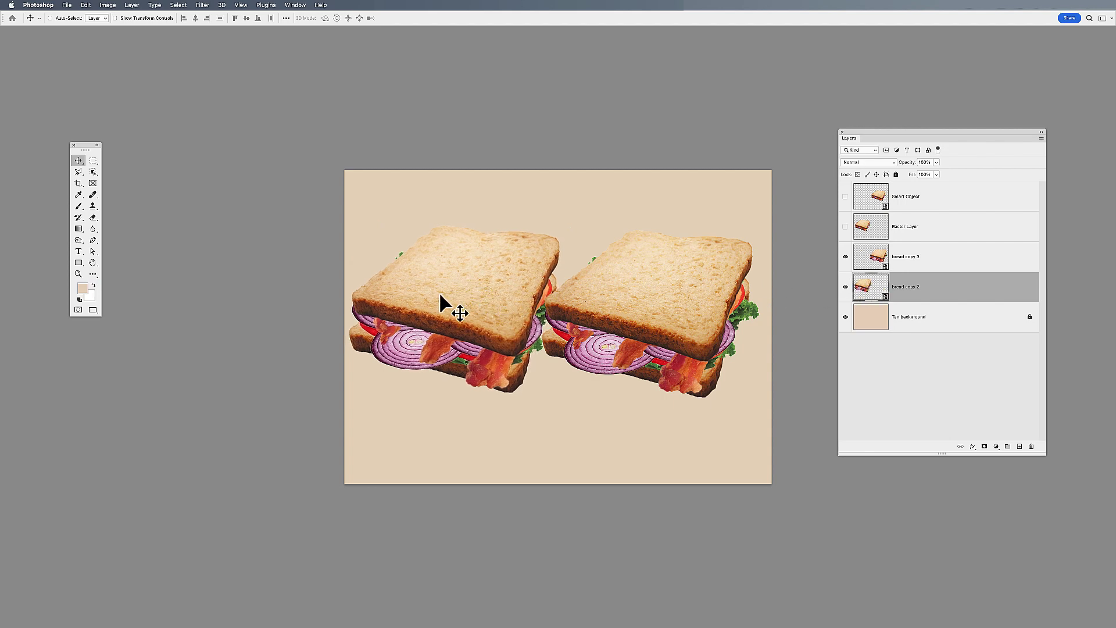
pyautogui.doubleClick(885, 297)
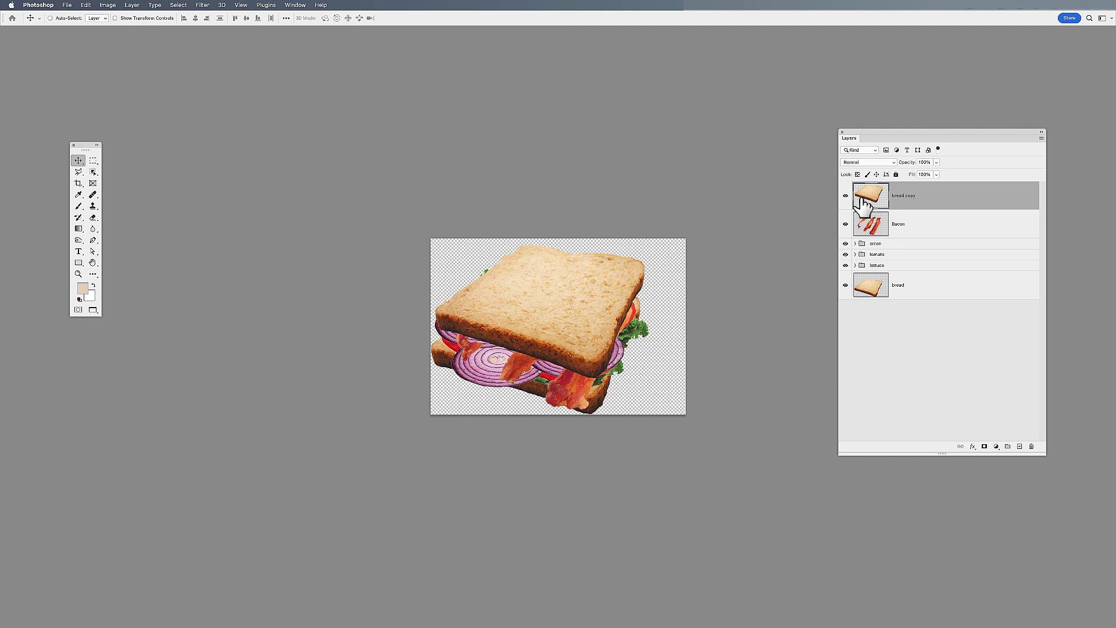
pyautogui.moveTo(533, 312); pyautogui.dragTo(531, 327)
pyautogui.press('super+s')
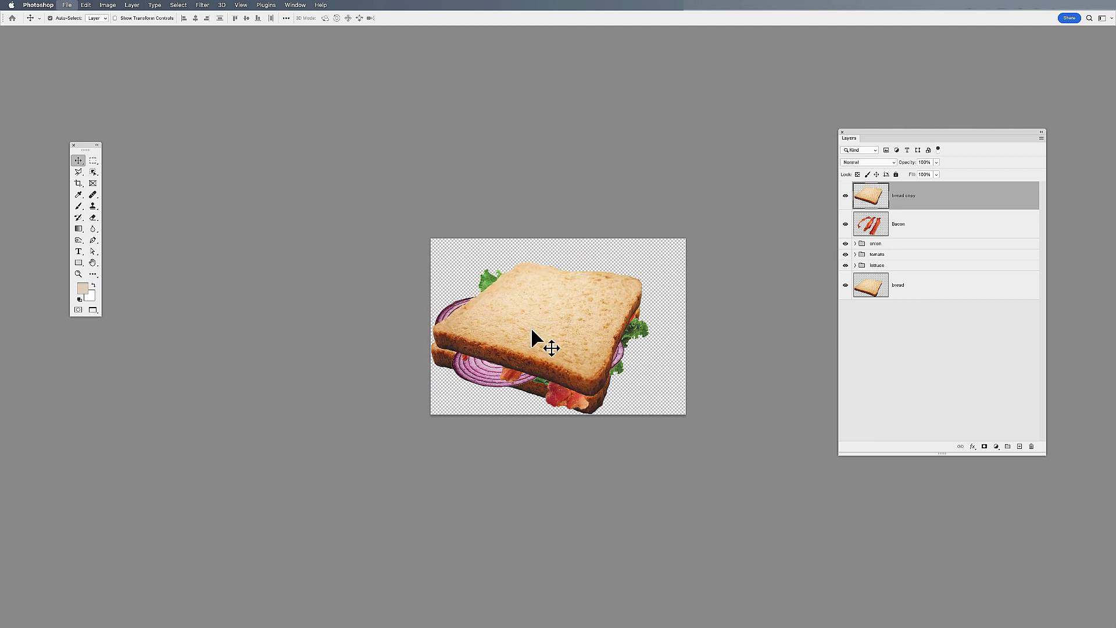
pyautogui.press('super+w')
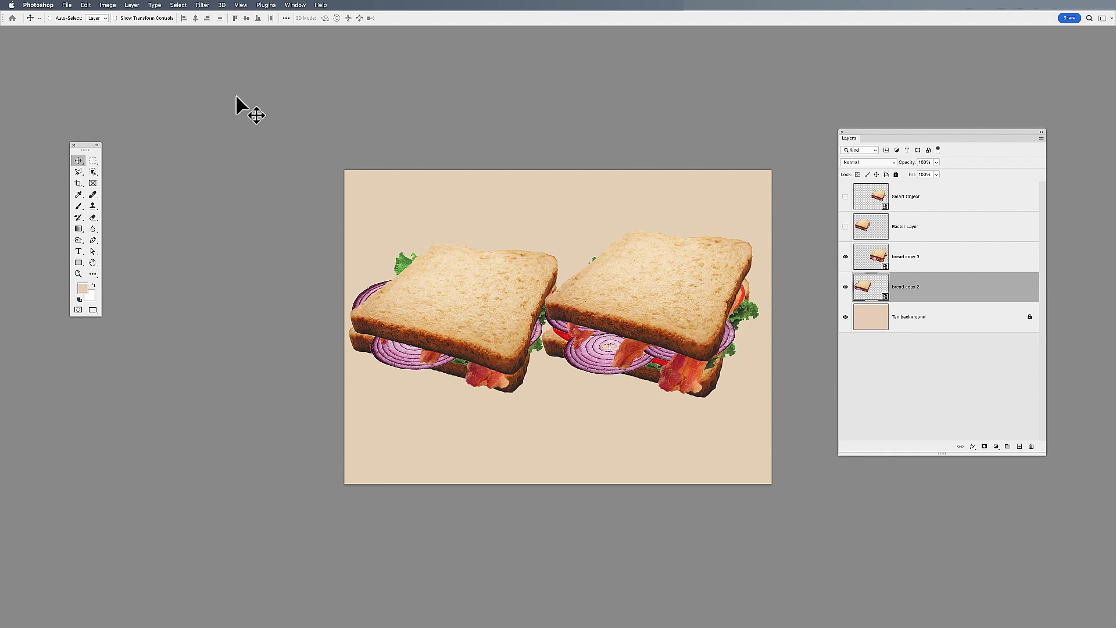
pyautogui.click(132, 5)
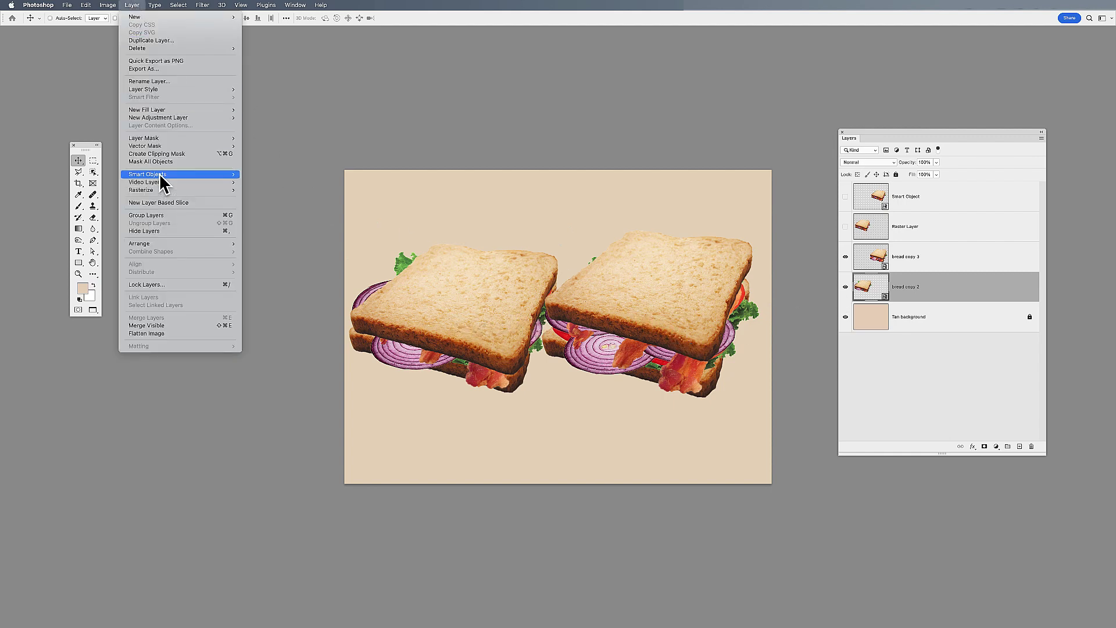
pyautogui.moveTo(235, 174)
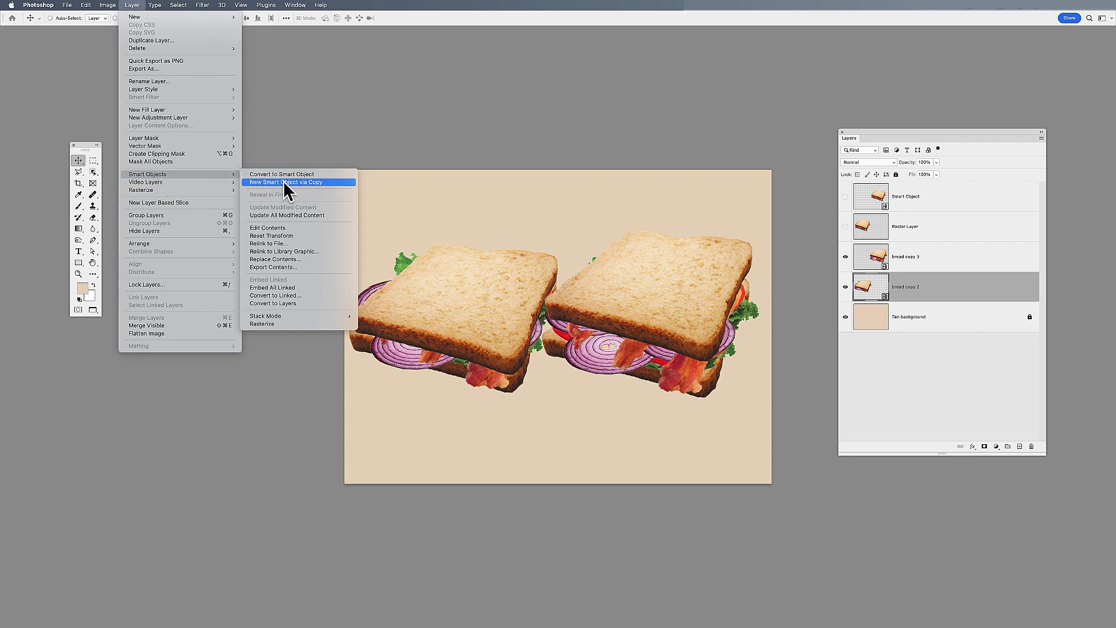
pyautogui.click(526, 192)
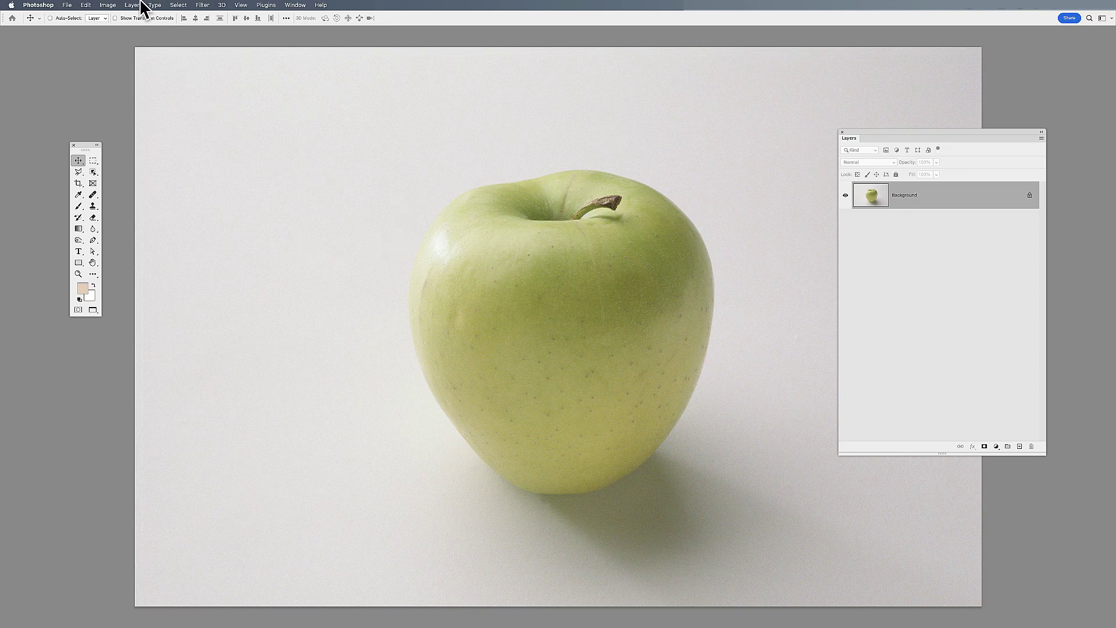
# Open Locally Grown Label.psd from the Smart Objects folder as a smart object
pyautogui.click(68, 4)
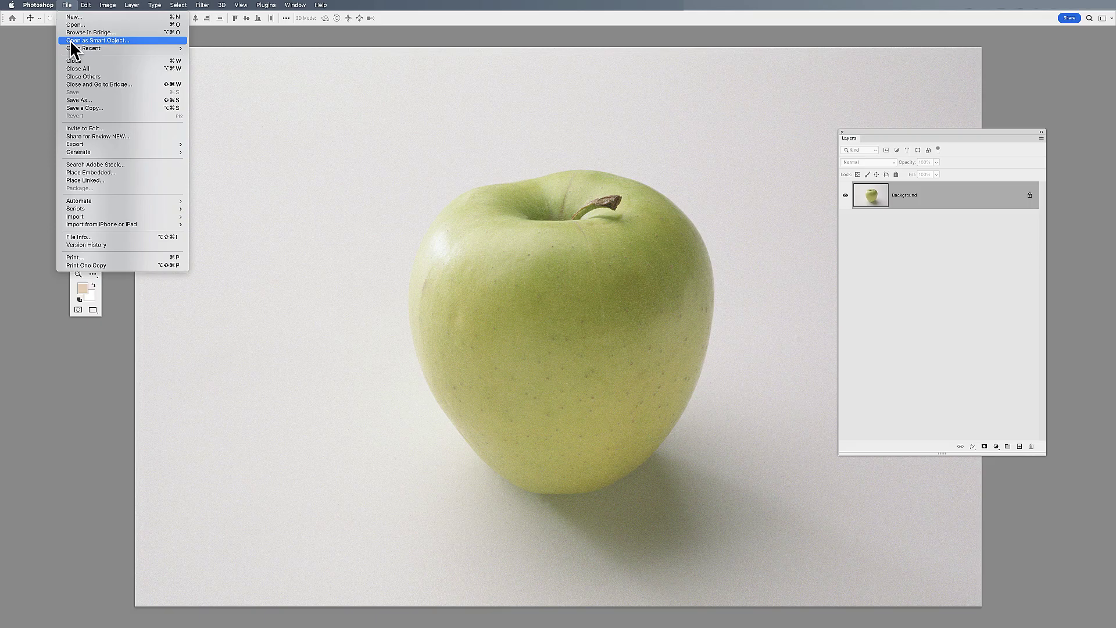
pyautogui.click(70, 41)
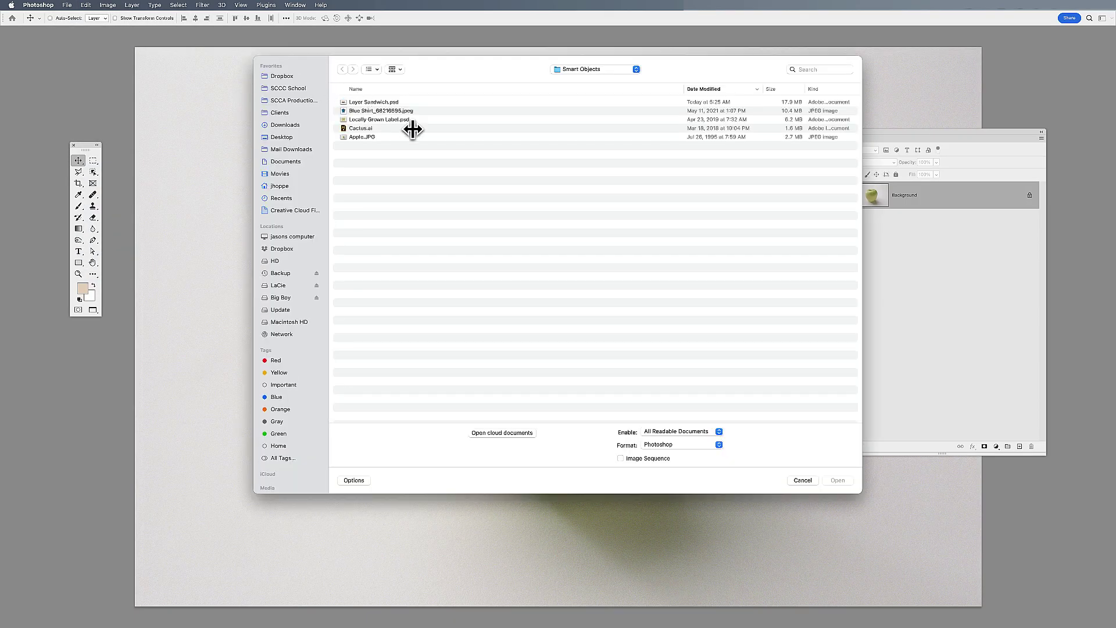
pyautogui.click(378, 120)
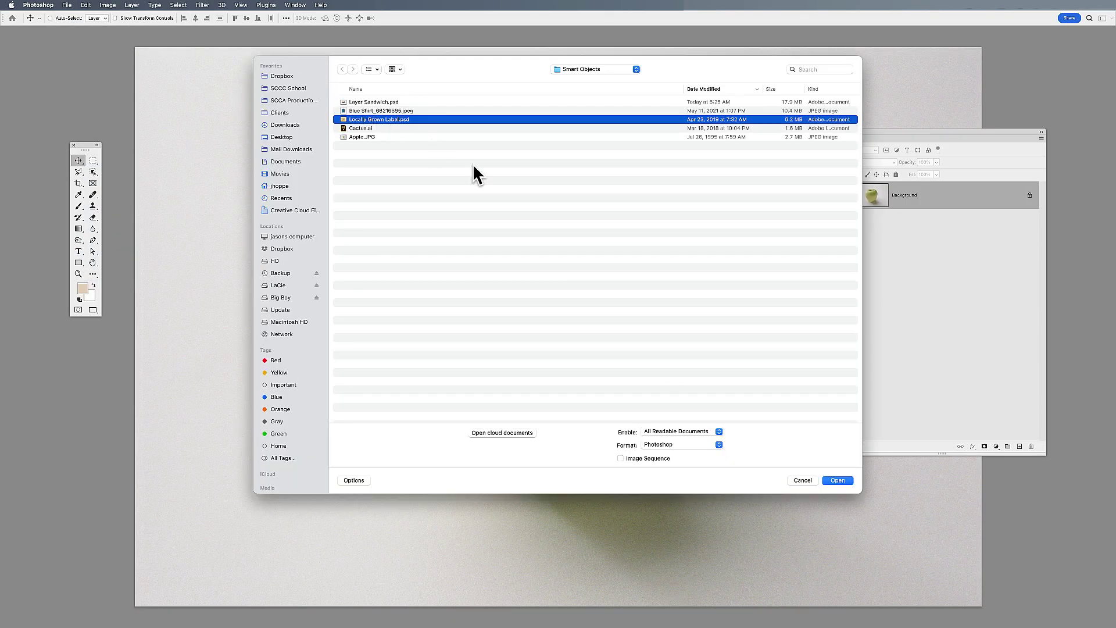
pyautogui.click(834, 481)
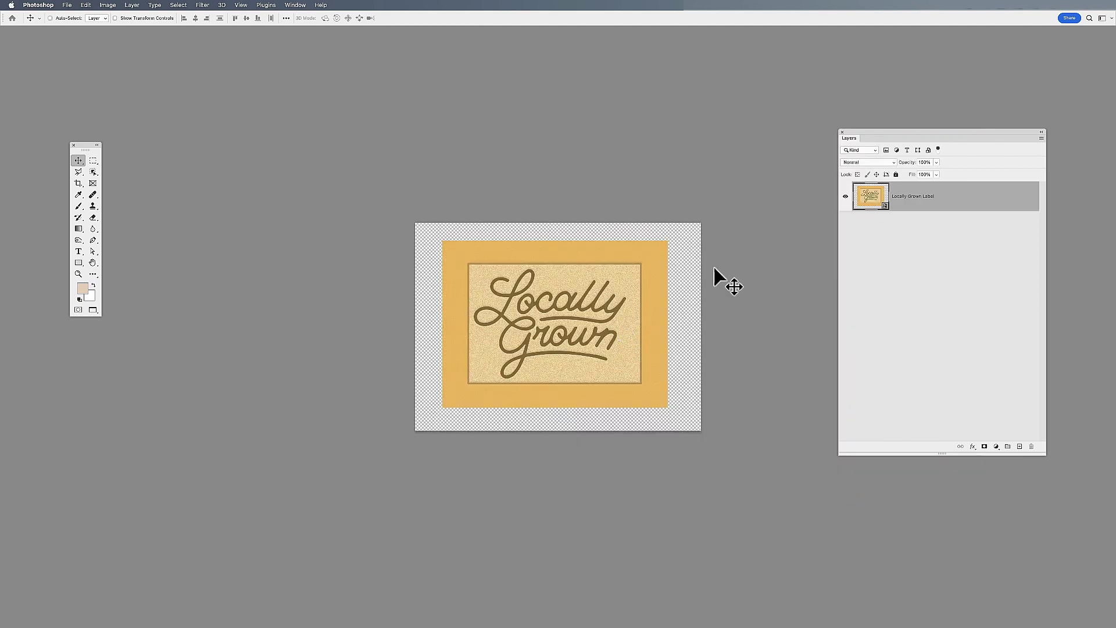
# Duplicate the Locally Grown Label layer into the Apple.JPG document under the name Locally Grown Label
pyautogui.rightClick(927, 198)
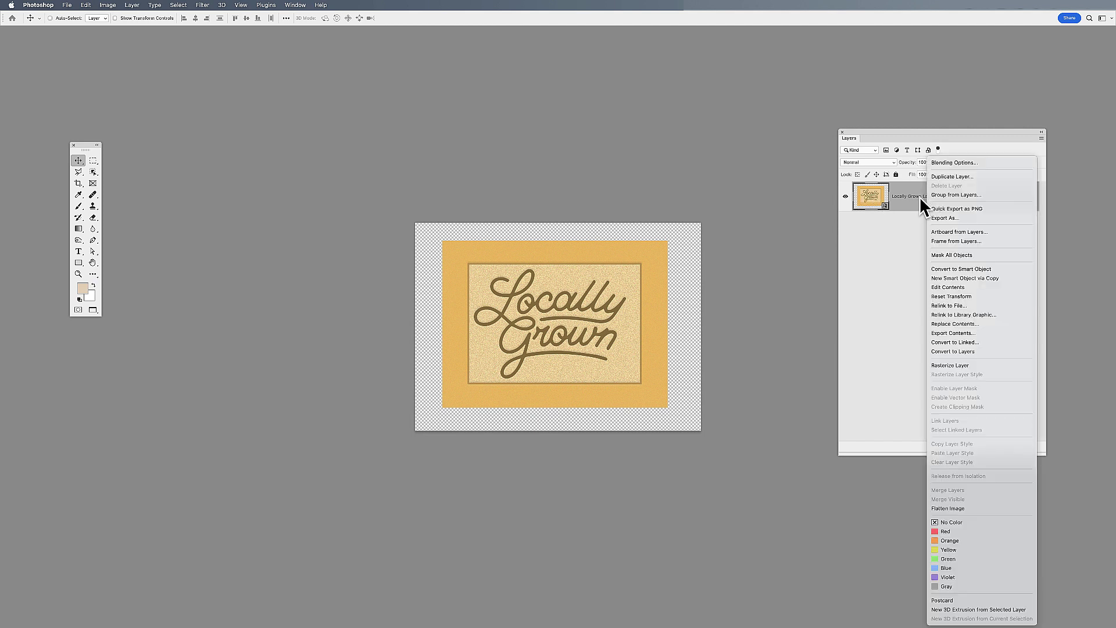
pyautogui.click(943, 176)
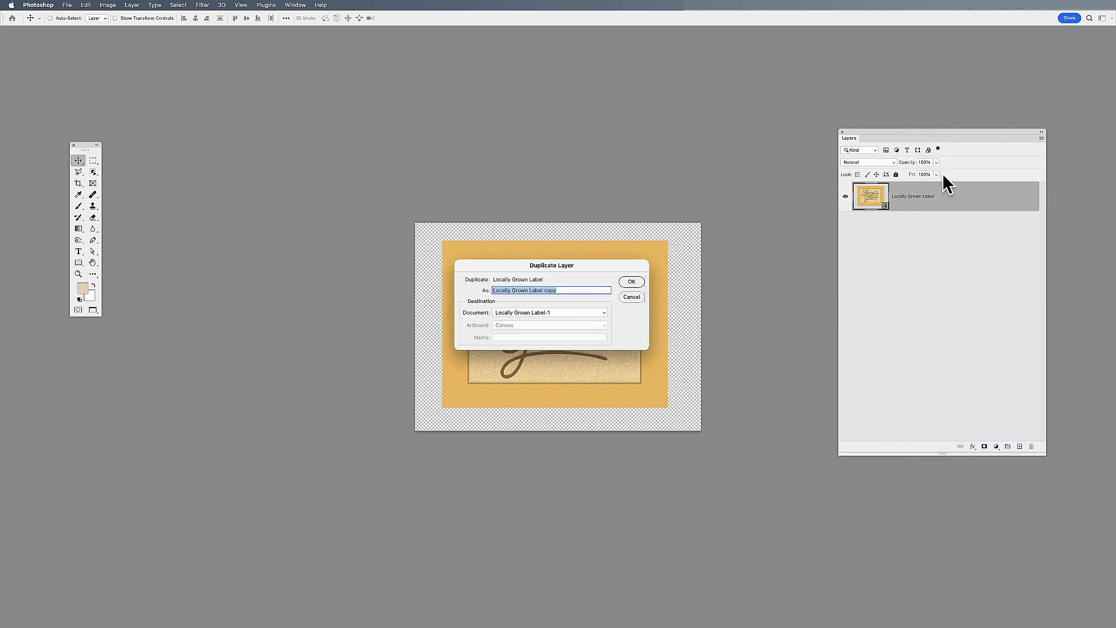
pyautogui.click(553, 312)
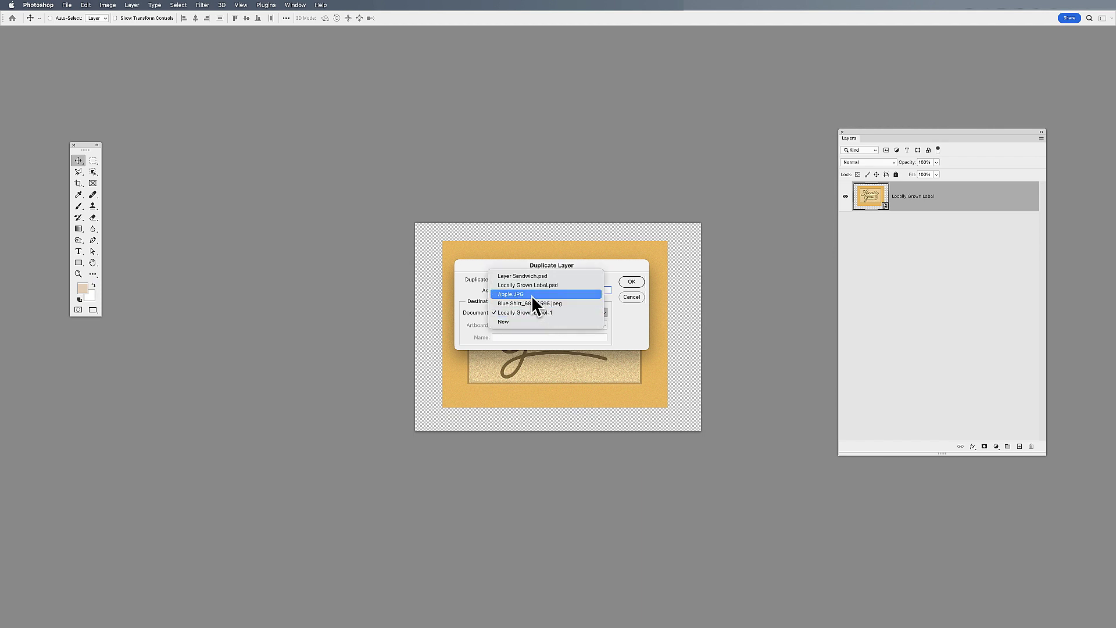
pyautogui.click(531, 295)
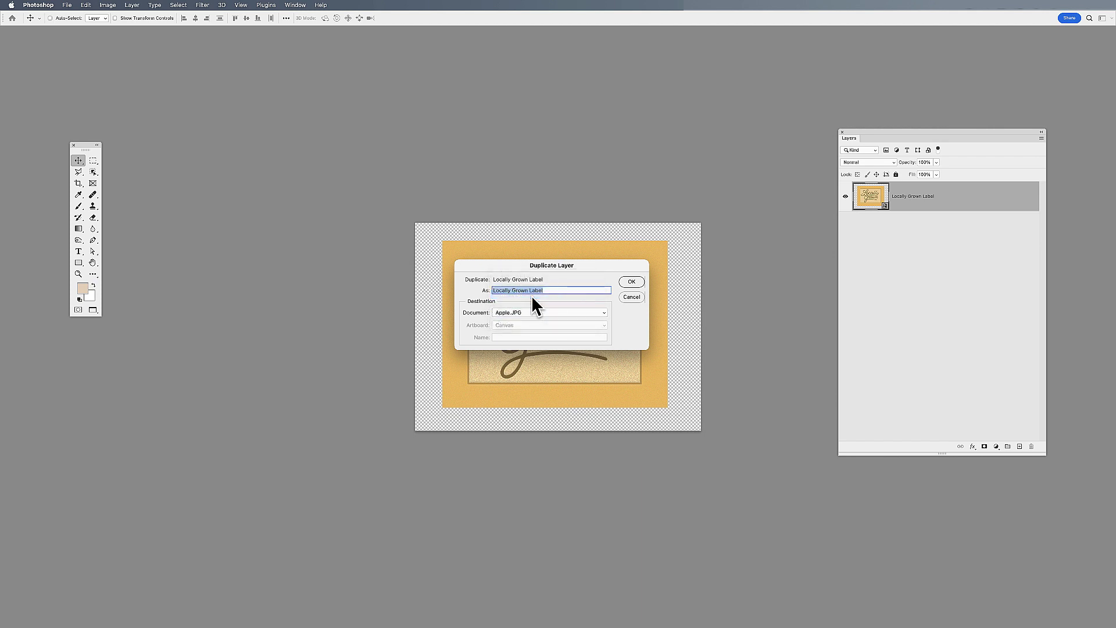
pyautogui.click(633, 281)
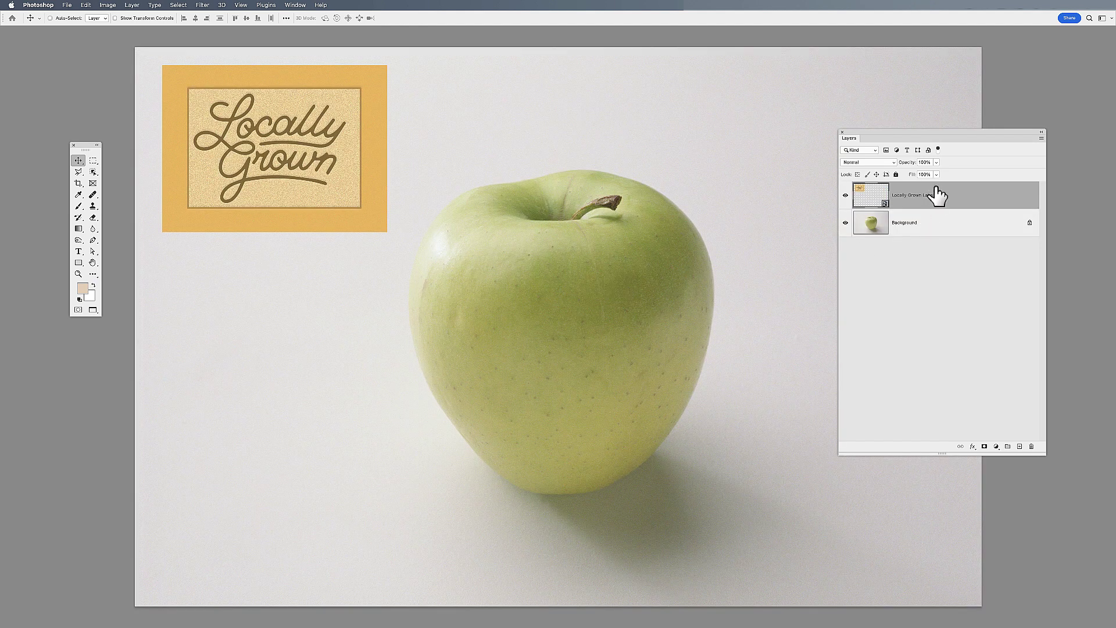
# Position the label on the apple, scaled to about 53% and rotated about 9.5 degrees counterclockwise
pyautogui.moveTo(287, 154); pyautogui.dragTo(599, 331)
pyautogui.press('super+t')
pyautogui.moveTo(739, 444); pyautogui.dragTo(606, 345)
pyautogui.moveTo(605, 220); pyautogui.dragTo(594, 213)
pyautogui.moveTo(523, 293); pyautogui.dragTo(586, 313)
# Warp the label's corners and middle slightly to follow the apple's curved surface, and apply the transformation
pyautogui.rightClick(586, 313)
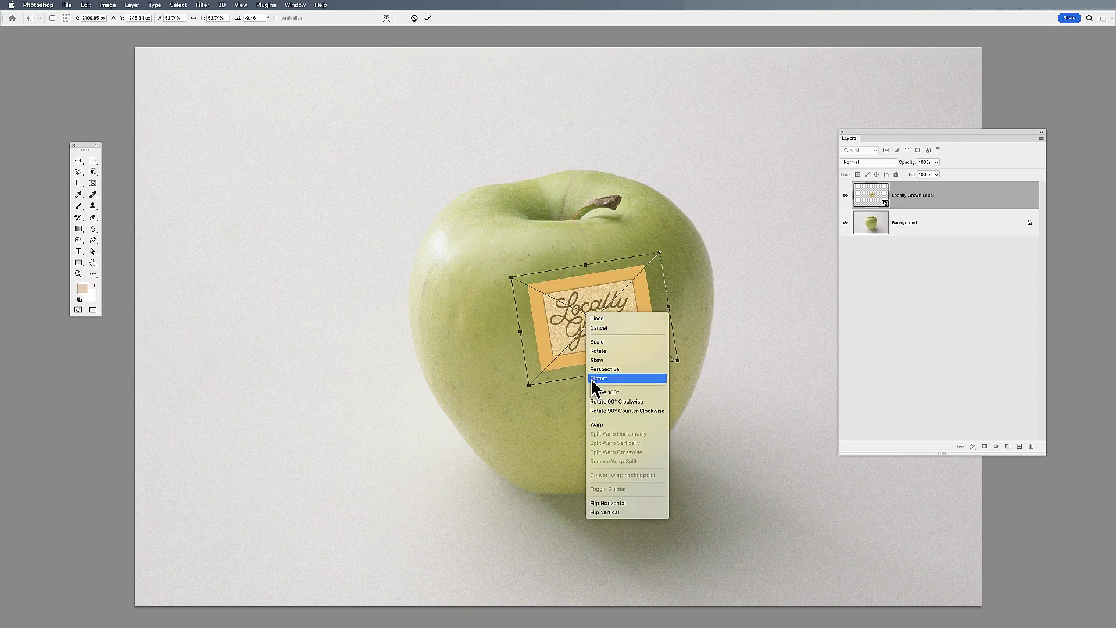
pyautogui.click(602, 424)
pyautogui.moveTo(661, 253); pyautogui.dragTo(667, 251)
pyautogui.moveTo(670, 358); pyautogui.dragTo(671, 357)
pyautogui.moveTo(529, 384); pyautogui.dragTo(535, 382)
pyautogui.moveTo(514, 278); pyautogui.dragTo(518, 283)
pyautogui.moveTo(663, 251); pyautogui.dragTo(664, 252)
pyautogui.moveTo(593, 313); pyautogui.dragTo(595, 313)
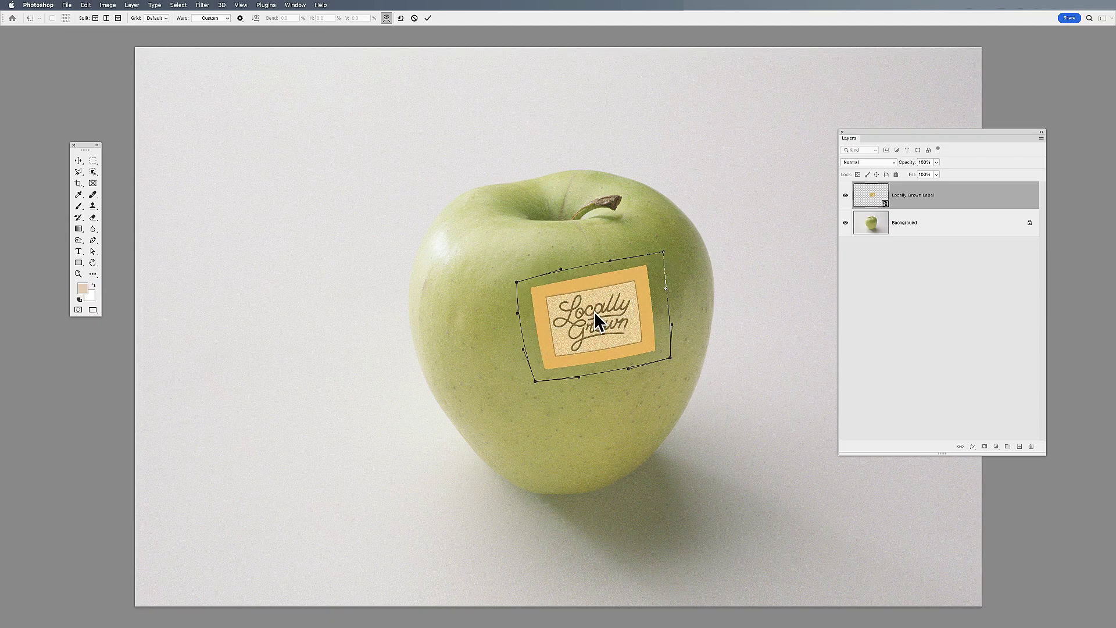
pyautogui.press('Return')
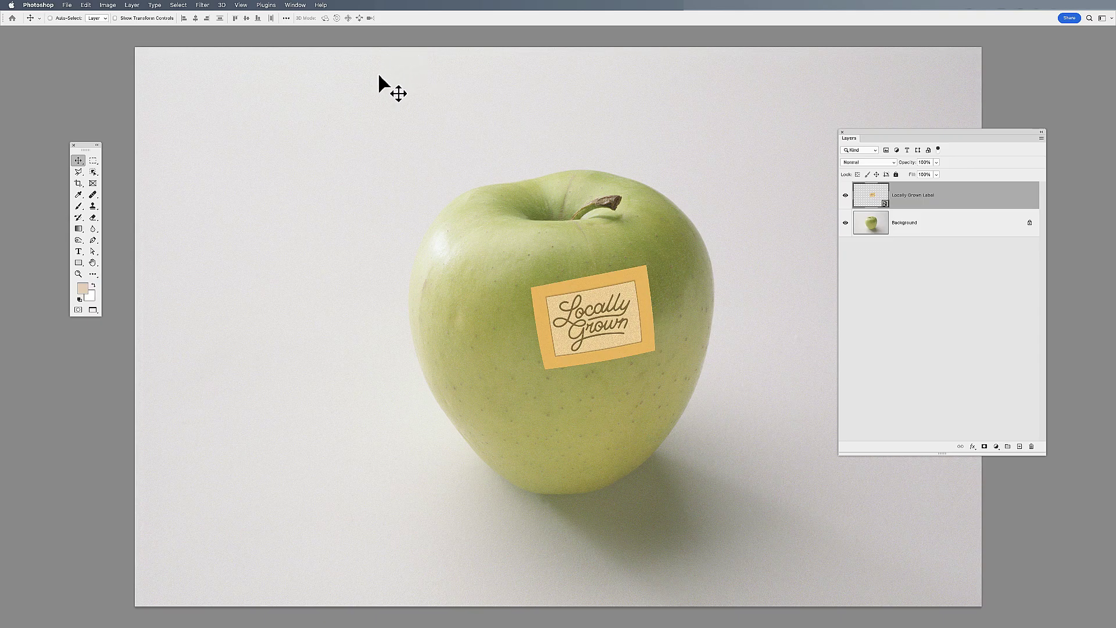
# Apply a Gaussian Blur smart filter to the Locally Grown Label layer and fine-tune its radius to 1.2 pixels
pyautogui.click(204, 5)
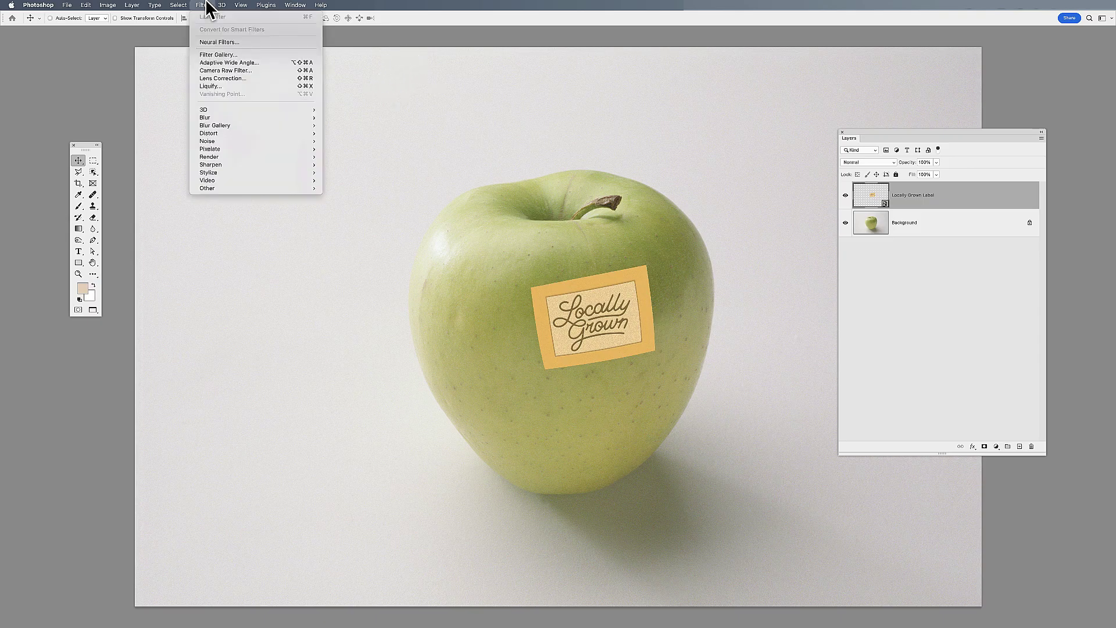
pyautogui.moveTo(207, 125)
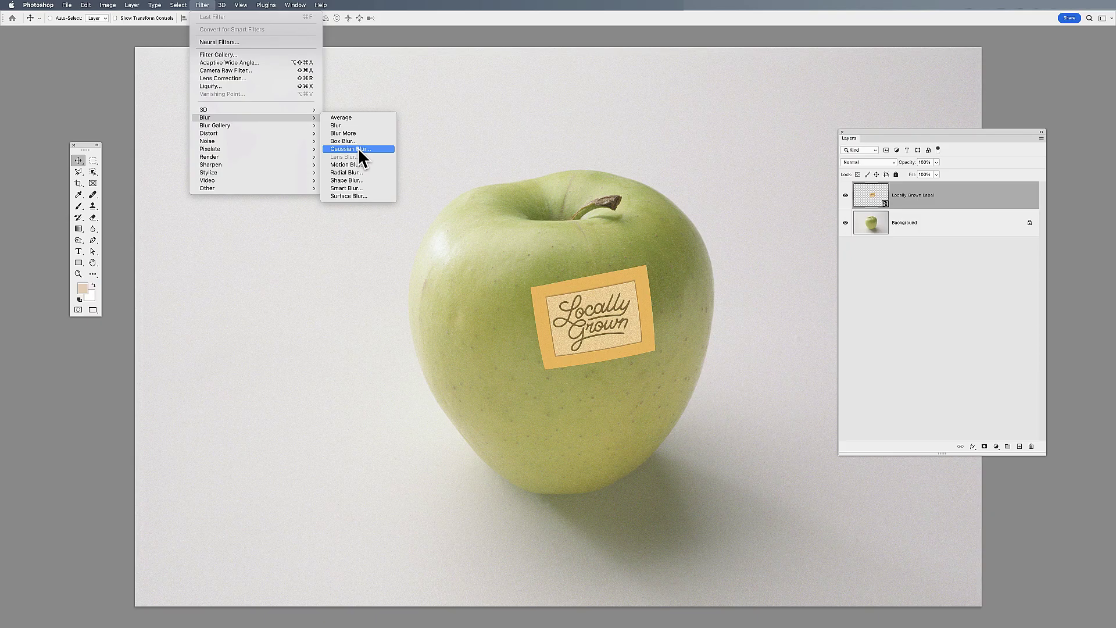
pyautogui.click(358, 149)
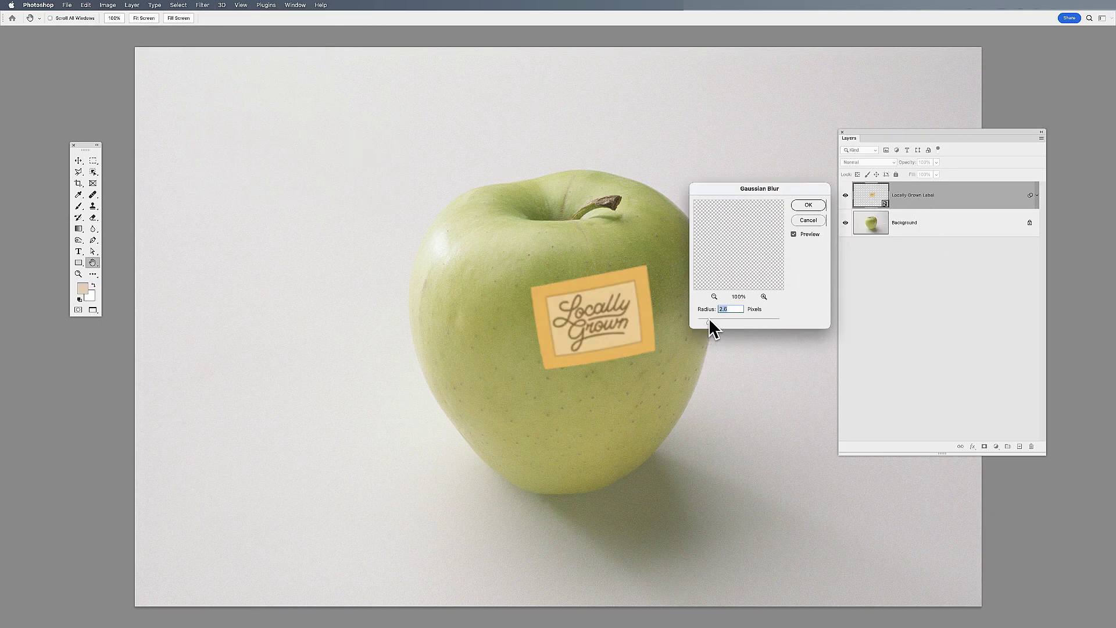
pyautogui.moveTo(703, 319); pyautogui.dragTo(702, 317)
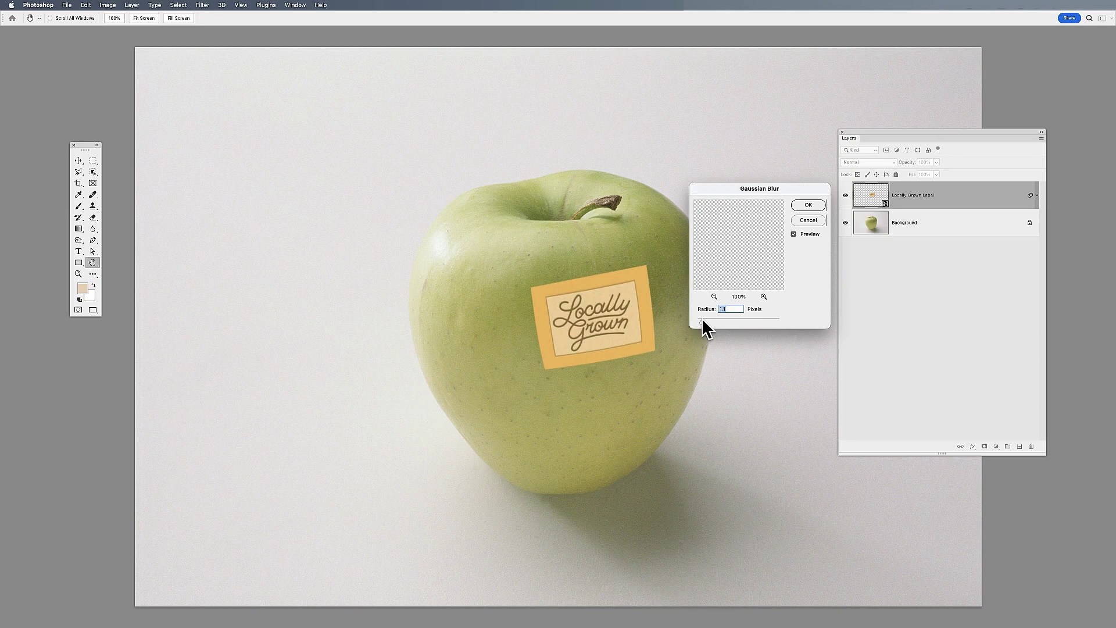
pyautogui.click(808, 205)
pyautogui.press('v')
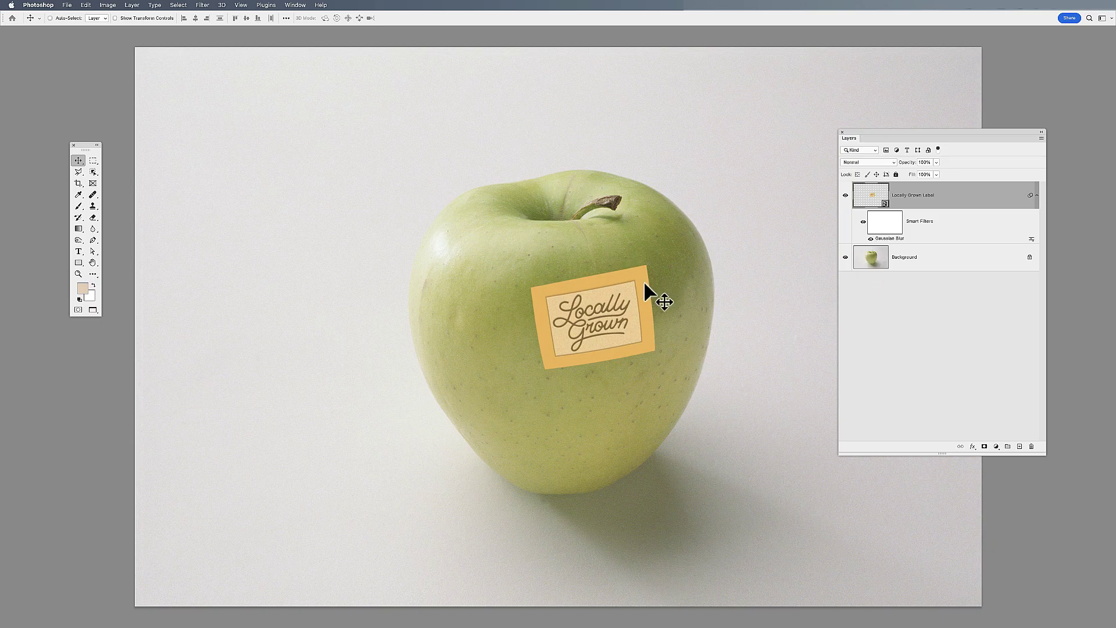
pyautogui.doubleClick(896, 238)
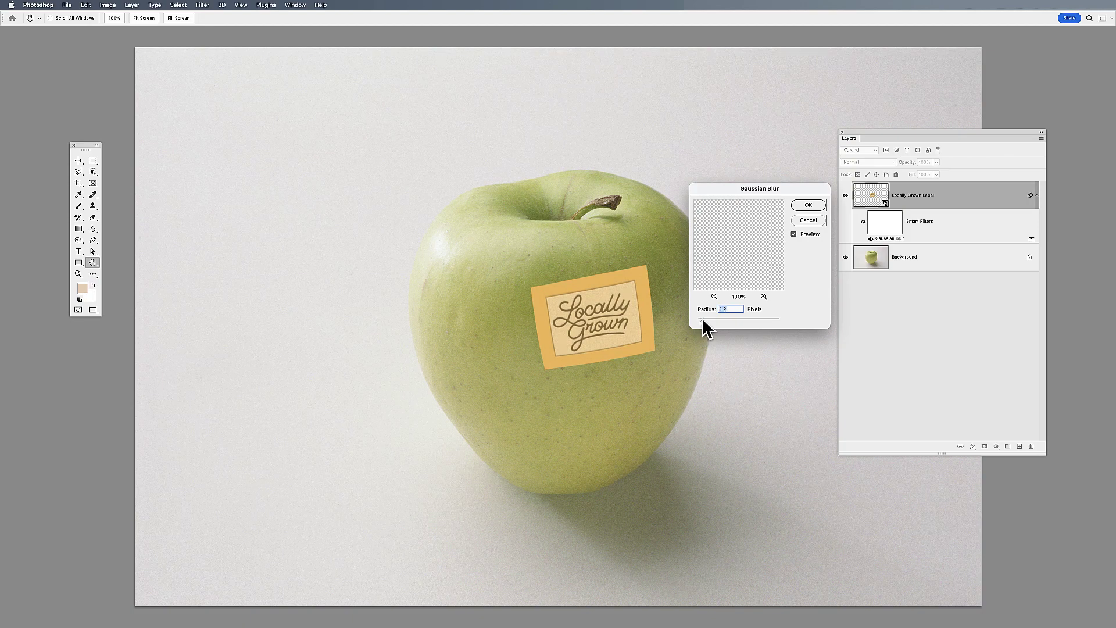
pyautogui.click(807, 204)
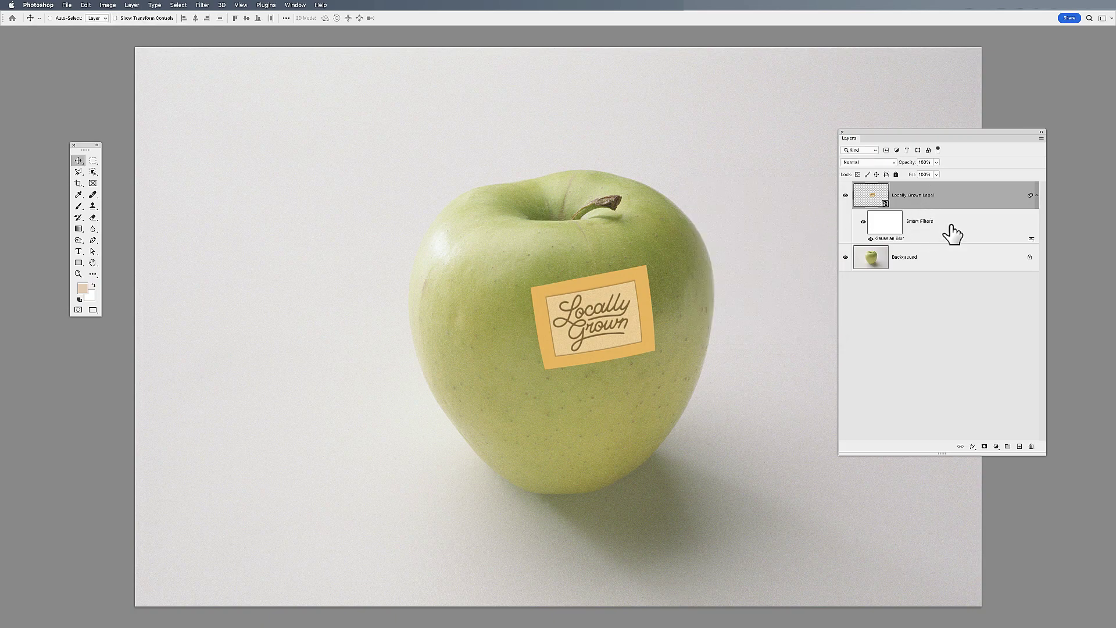
# Add an 18.92% monochromatic Add Noise smart filter with Gaussian distribution to the Locally Grown Label layer
pyautogui.click(203, 6)
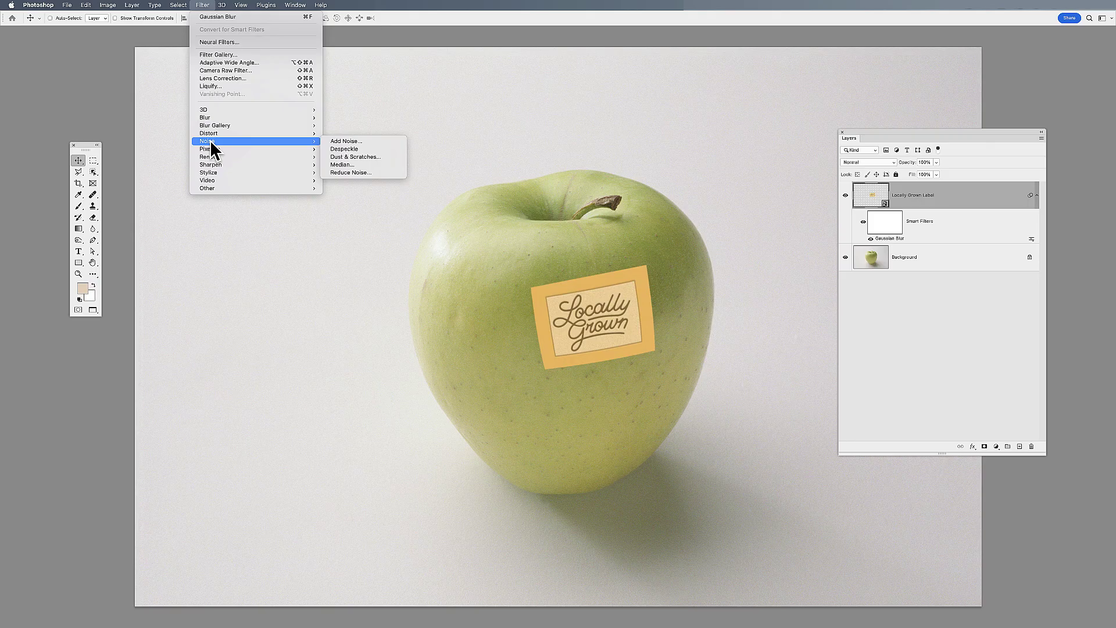
pyautogui.click(349, 140)
pyautogui.moveTo(568, 154); pyautogui.dragTo(417, 190)
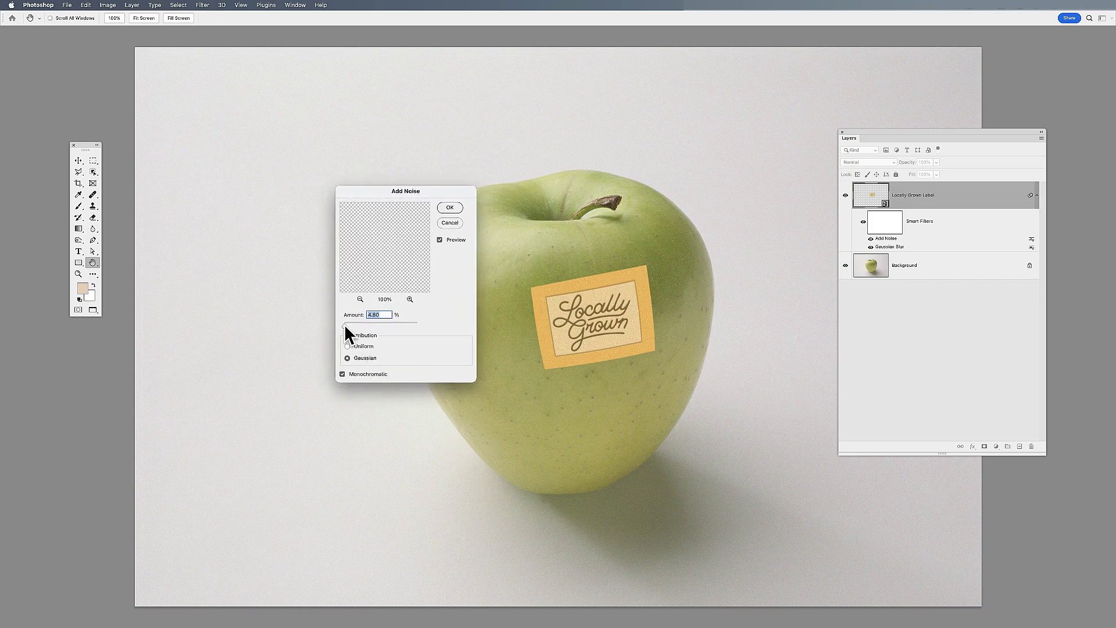
pyautogui.click(450, 208)
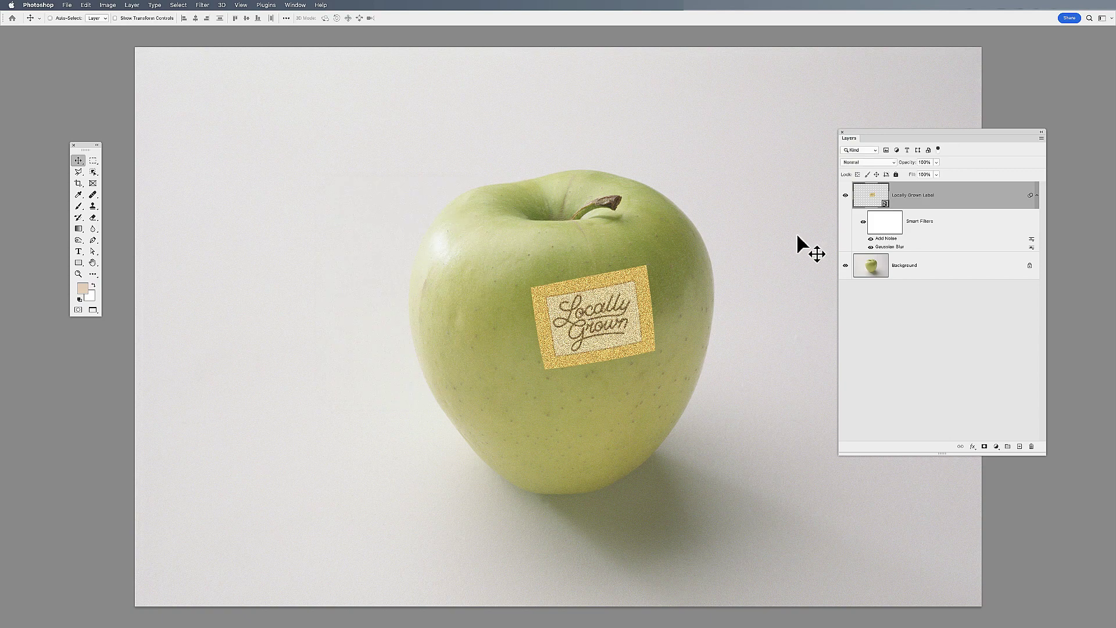
# Edit the label's Add Noise smart filter and lower its amount to about 2.5%
pyautogui.doubleClick(889, 239)
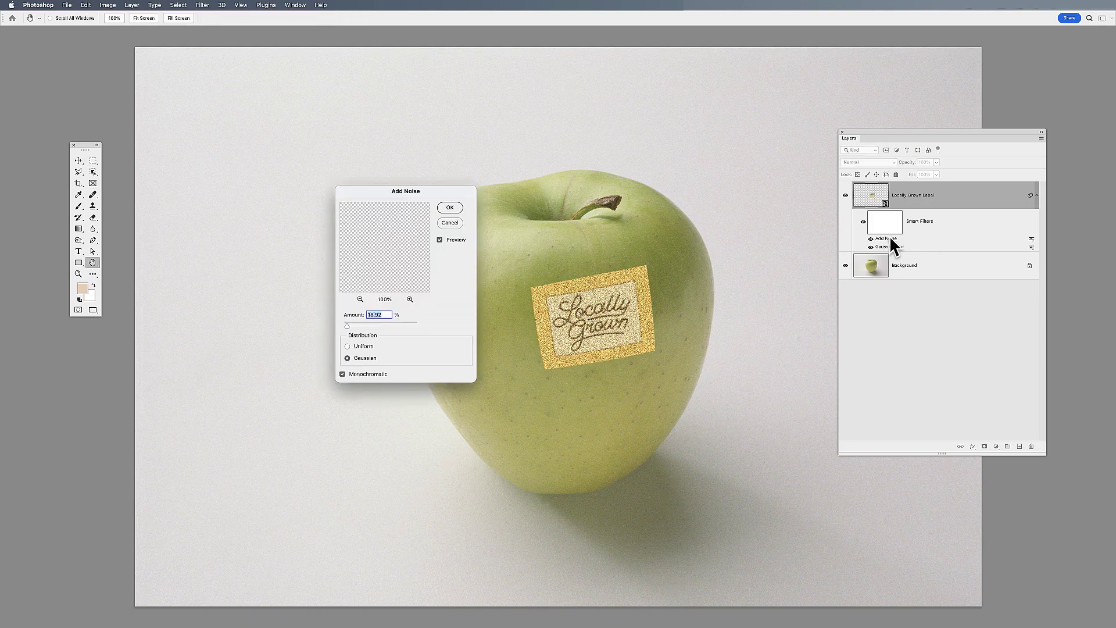
pyautogui.moveTo(346, 323); pyautogui.dragTo(344, 323)
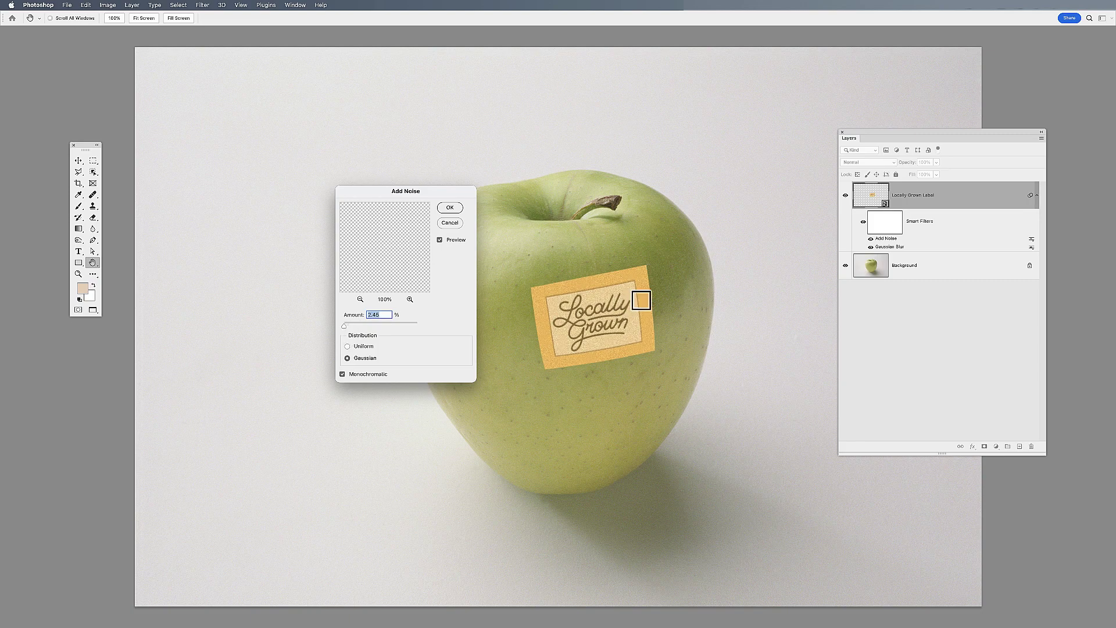
pyautogui.click(453, 210)
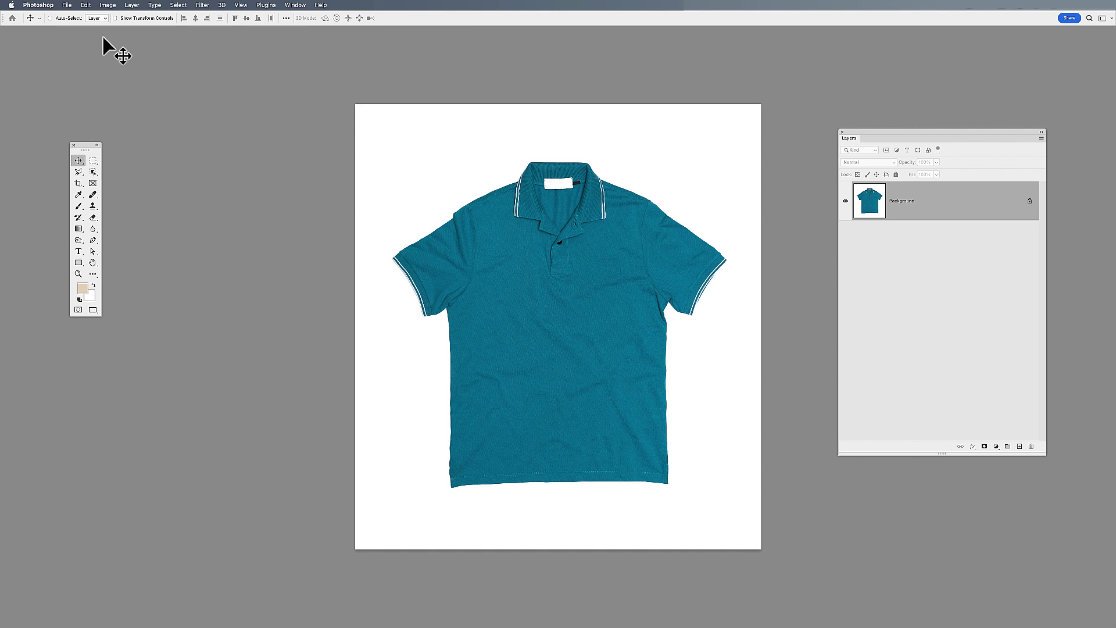
# Open Cactus.ai from the Smart Objects folder as a smart object, cropped to its bounding box
pyautogui.click(67, 6)
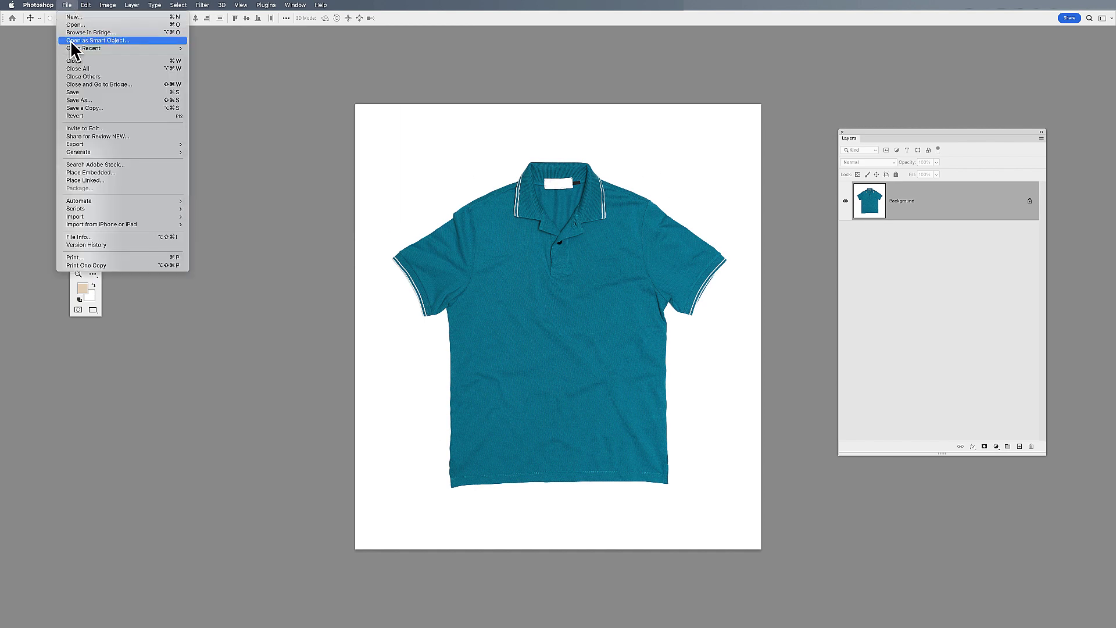
pyautogui.press('Escape')
pyautogui.press('super+o')
pyautogui.click(357, 129)
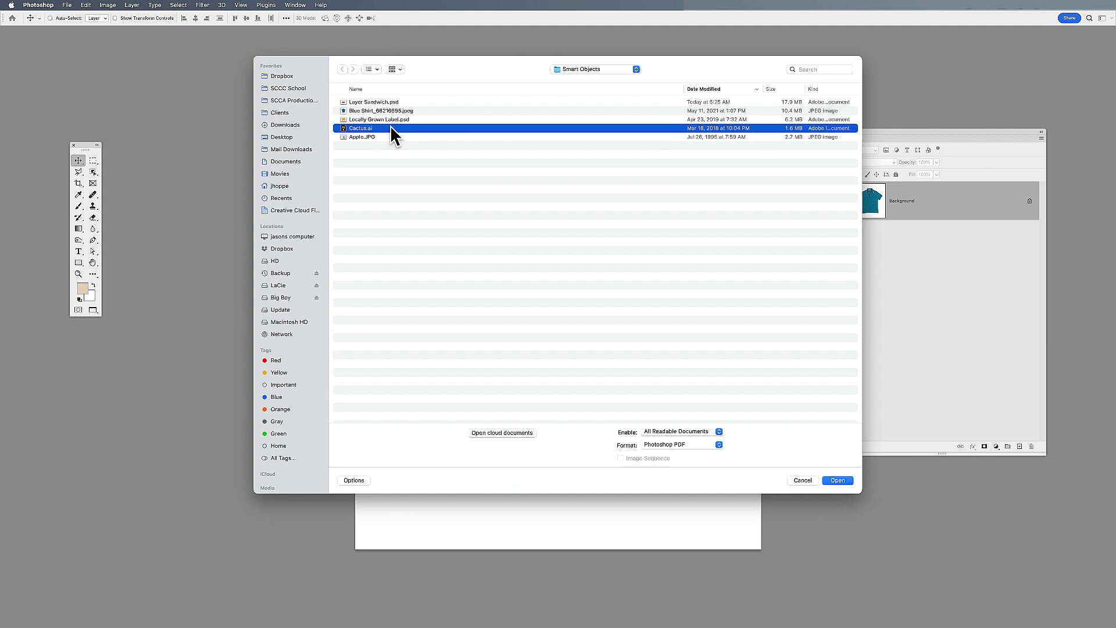
pyautogui.click(837, 480)
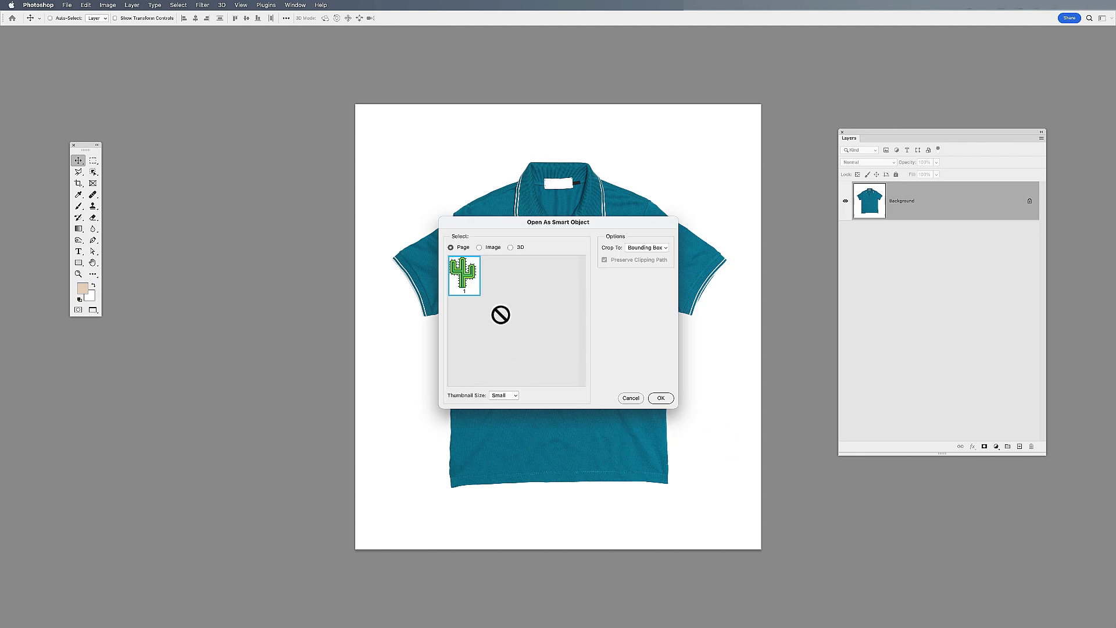
pyautogui.click(660, 398)
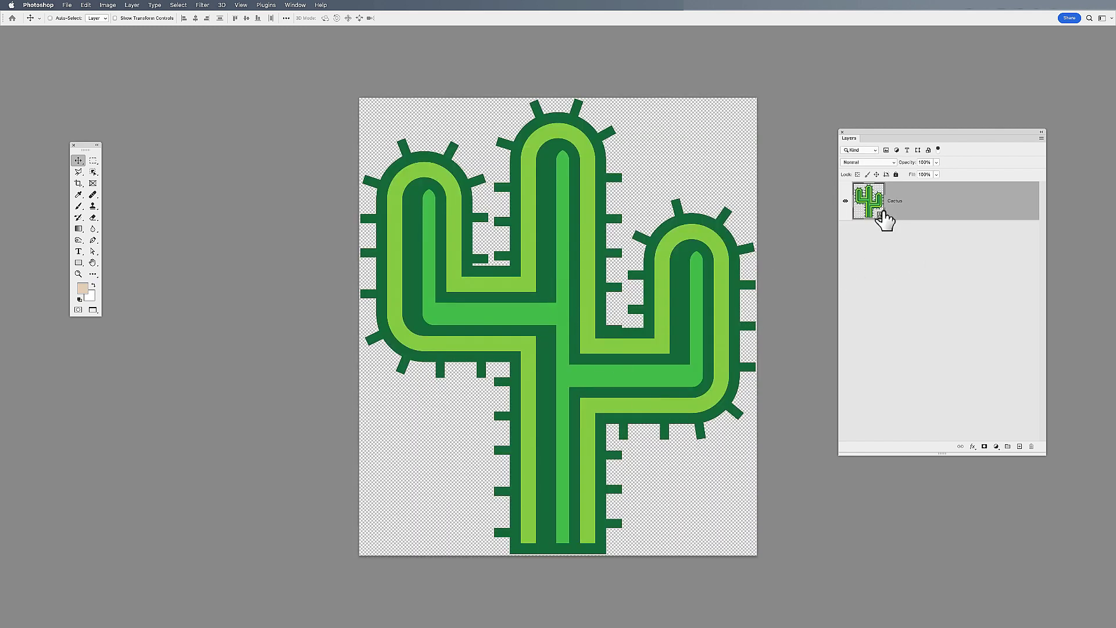
# Duplicate the Cactus smart object layer into the Blue Shirt_68216595.jpeg document
pyautogui.rightClick(920, 194)
pyautogui.click(940, 177)
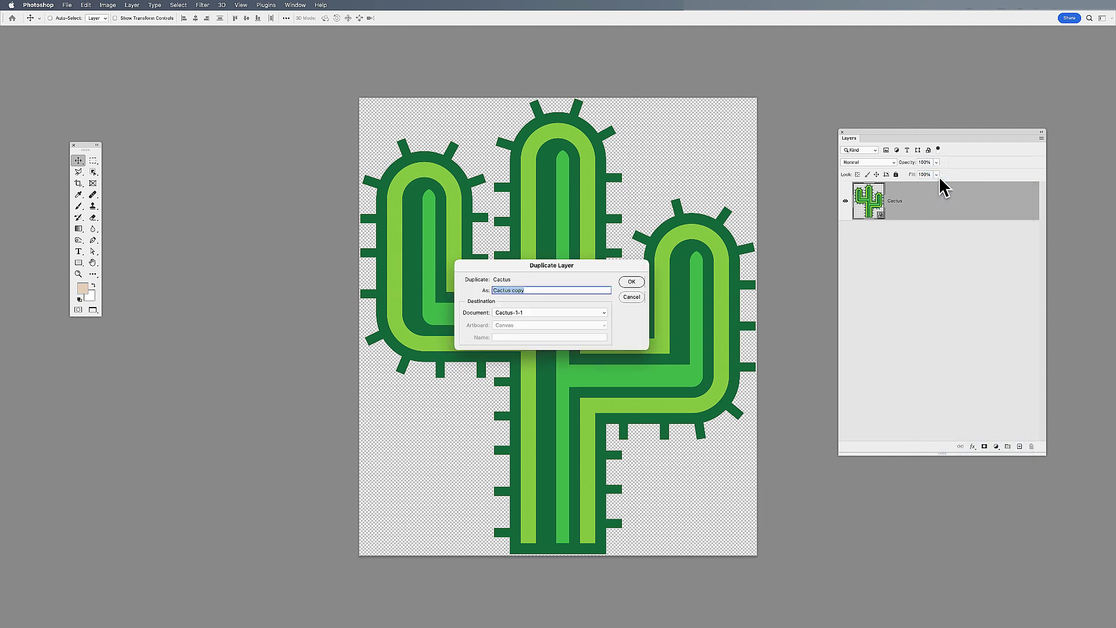
pyautogui.click(543, 311)
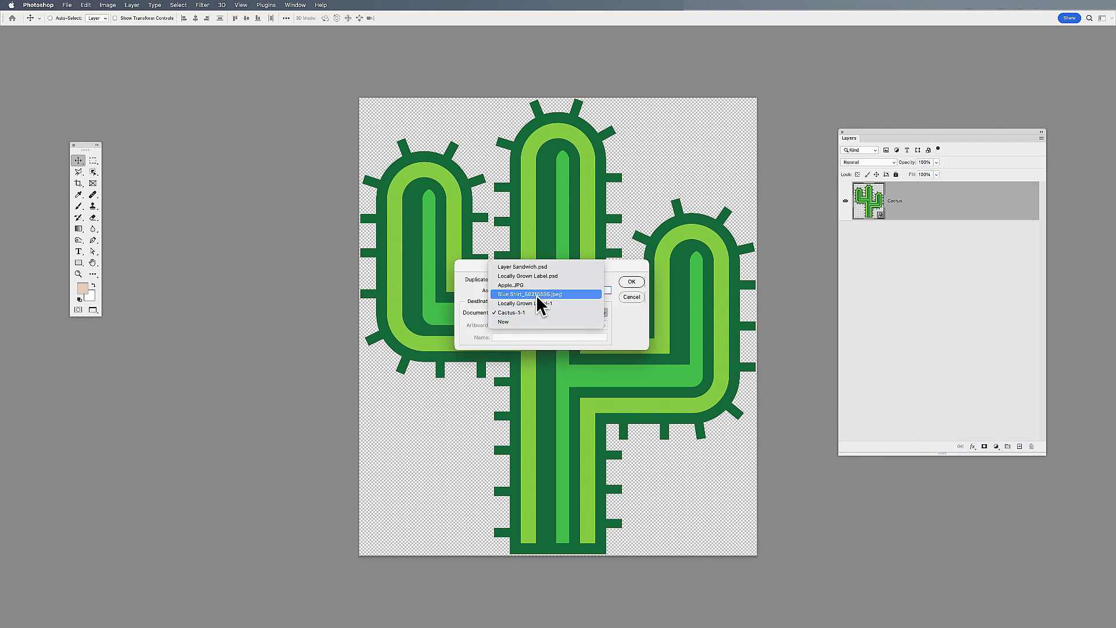
pyautogui.click(536, 295)
pyautogui.click(632, 281)
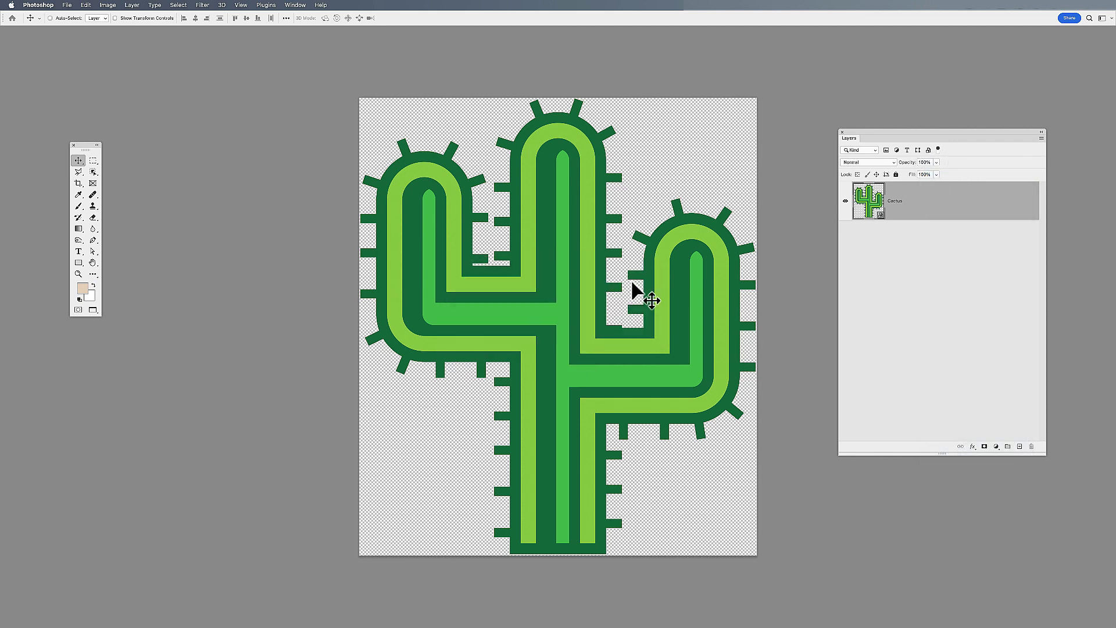
# In the blue shirt document, move the cactus onto the shirt and scale it down to a small chest logo beside the button placket
pyautogui.click(298, 6)
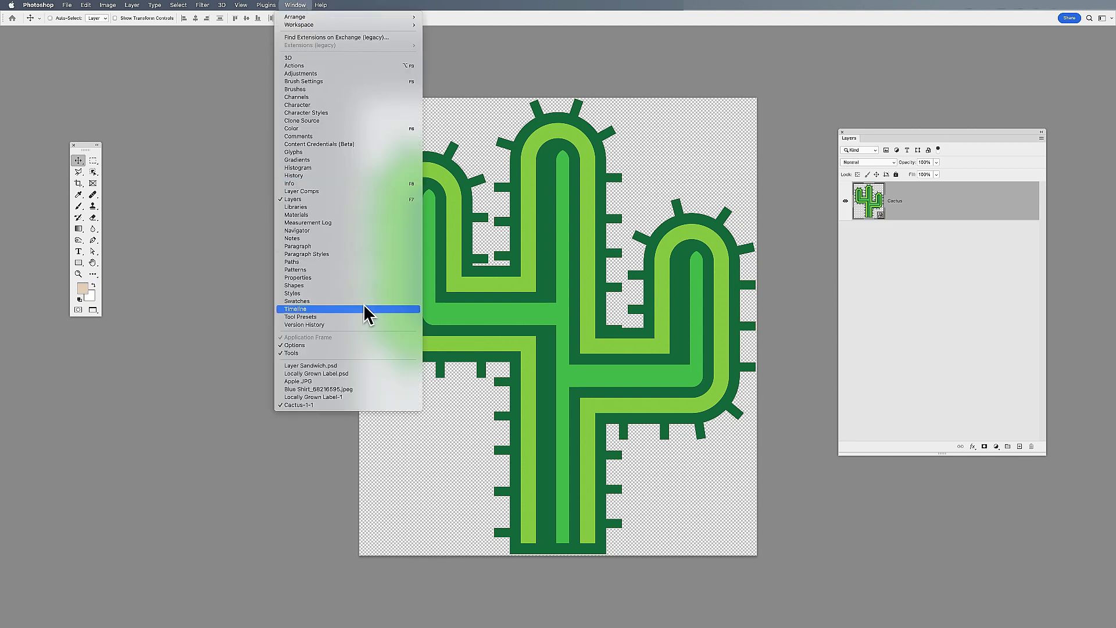
pyautogui.click(325, 389)
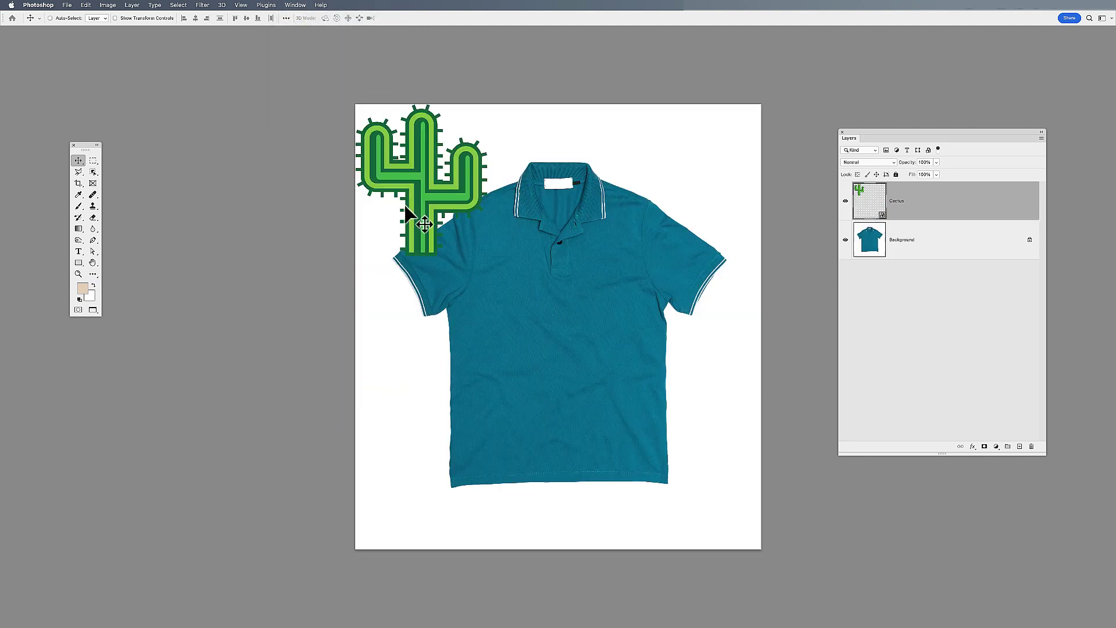
pyautogui.moveTo(438, 185); pyautogui.dragTo(582, 299)
pyautogui.hotkey('ctrl', 't')
pyautogui.moveTo(519, 383); pyautogui.dragTo(612, 268)
pyautogui.press('Return')
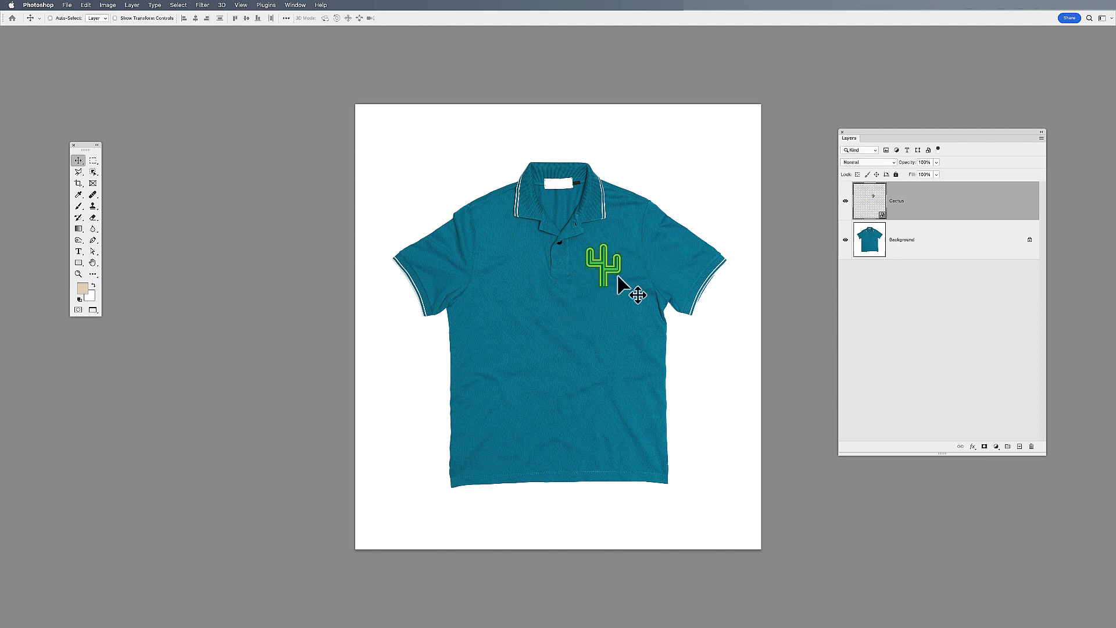
# Open the Cactus smart object in Illustrator, preserving Illustrator editing capabilities, and change the spines' stroke to light green
pyautogui.doubleClick(872, 201)
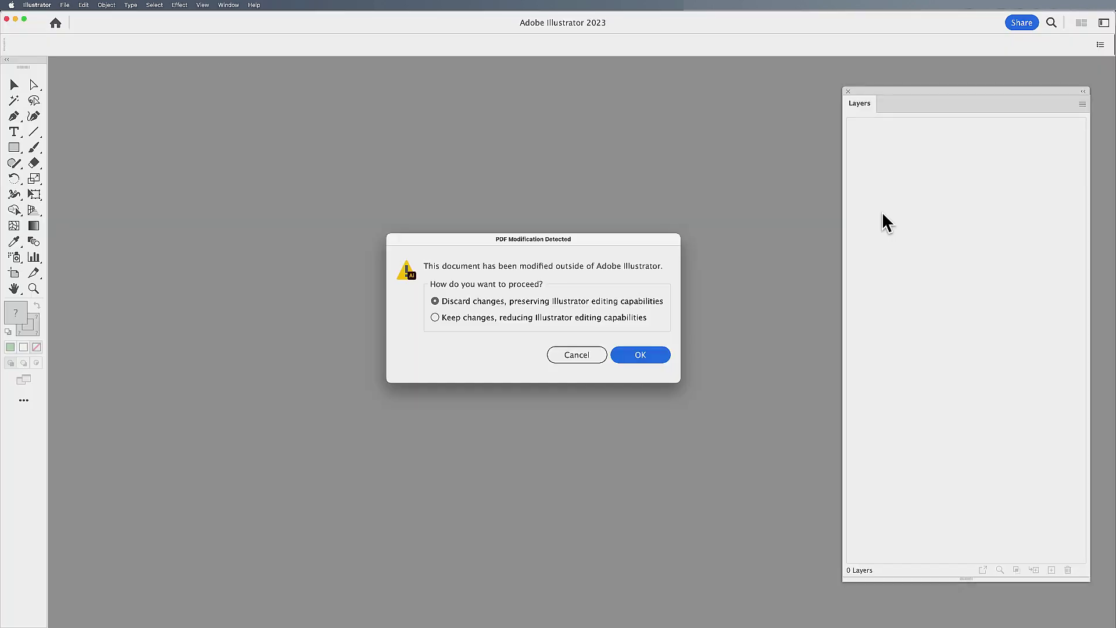
pyautogui.click(639, 355)
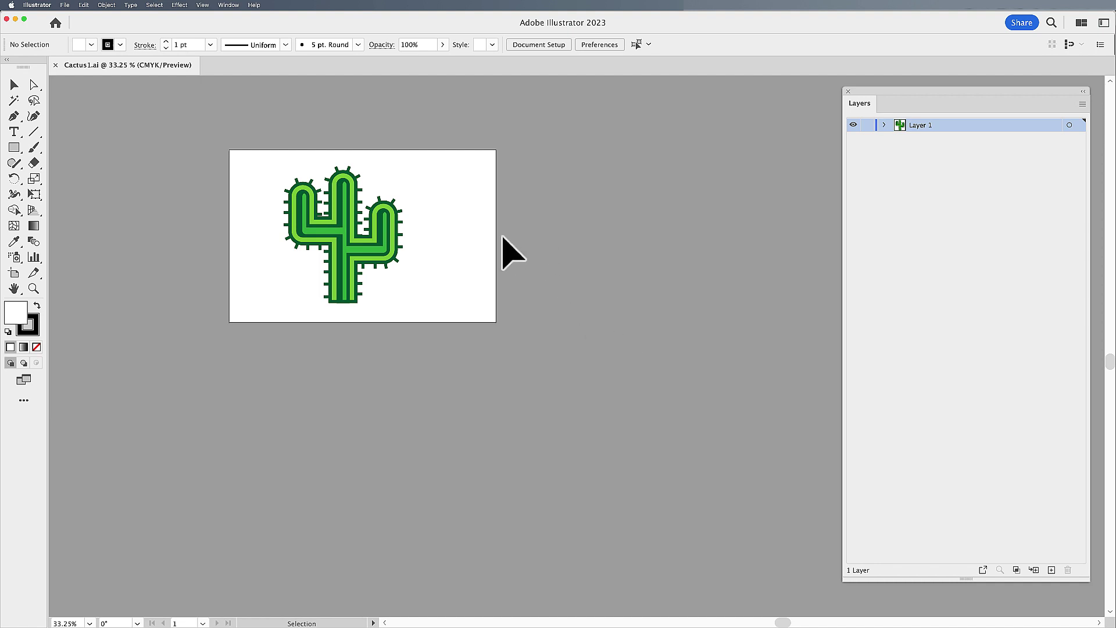
pyautogui.click(404, 214)
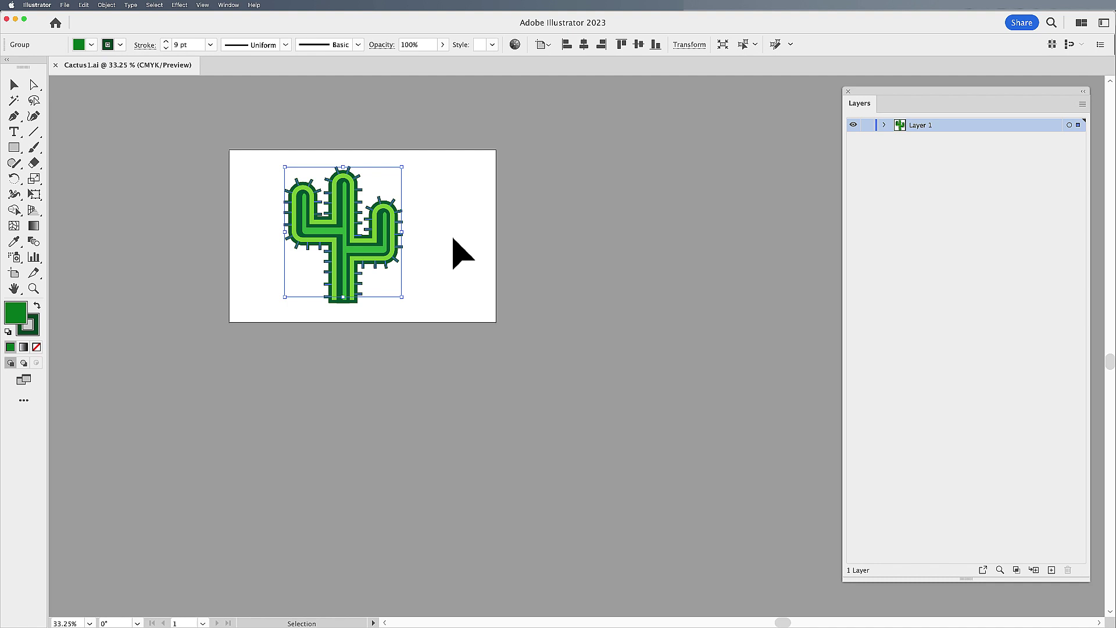
pyautogui.click(119, 45)
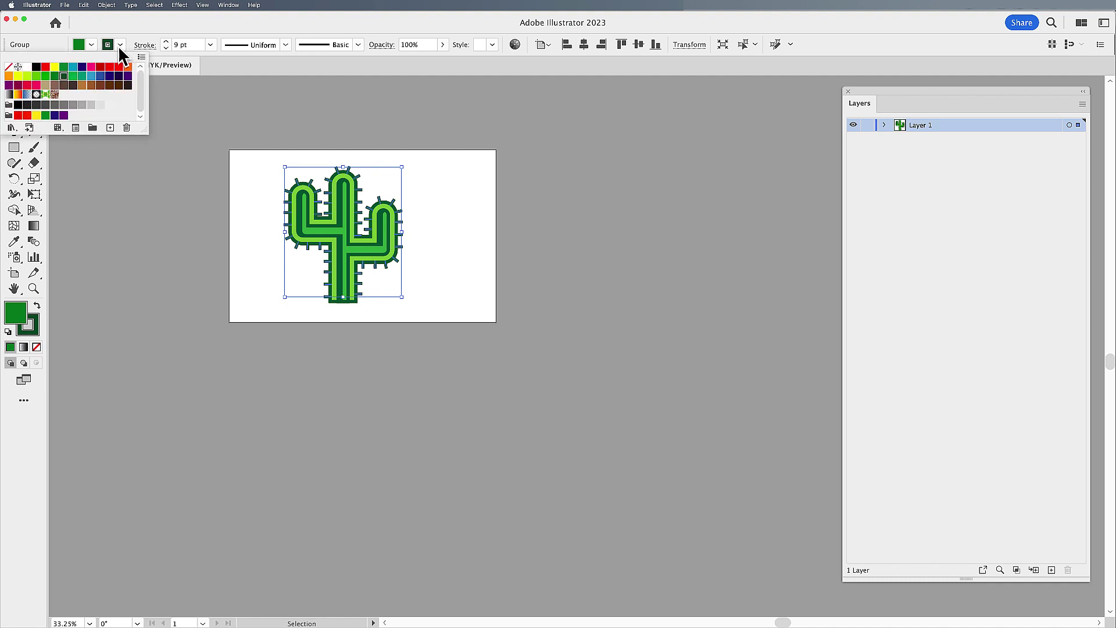
pyautogui.click(37, 75)
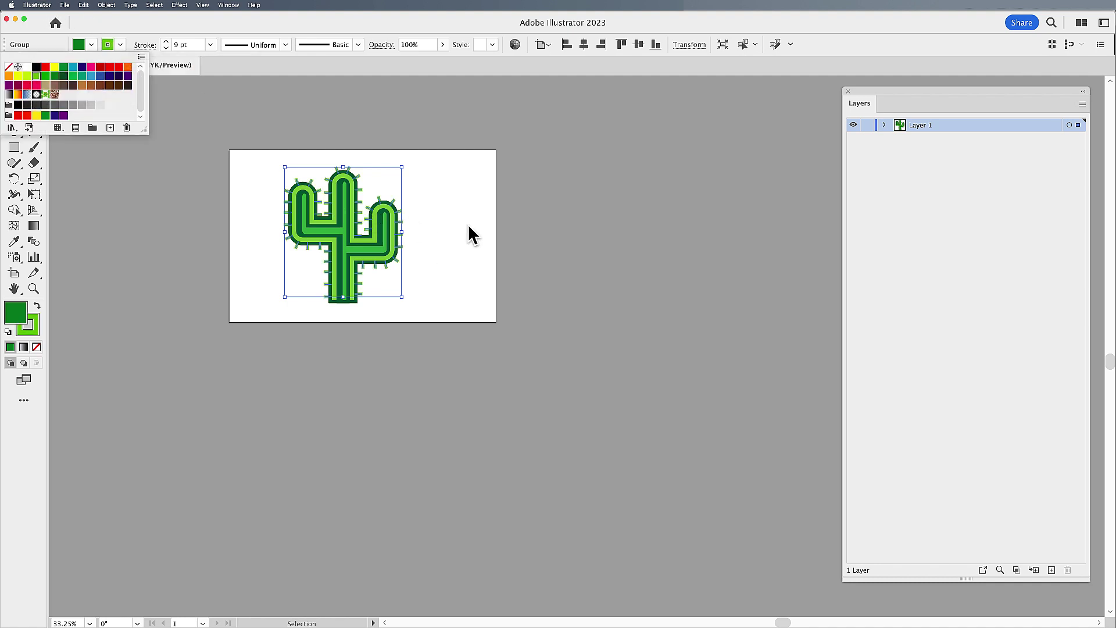
# Save and close the edited cactus artwork, and return to the shirt document in Photoshop
pyautogui.press('a')
pyautogui.press('super+s')
pyautogui.press('super+w')
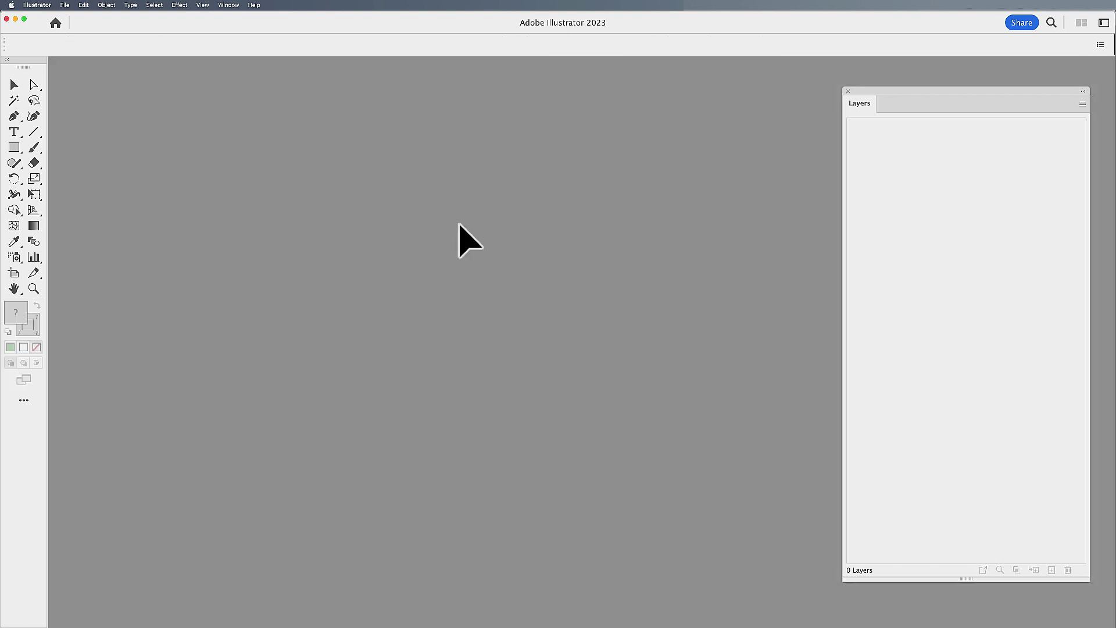
pyautogui.press('super+Tab')
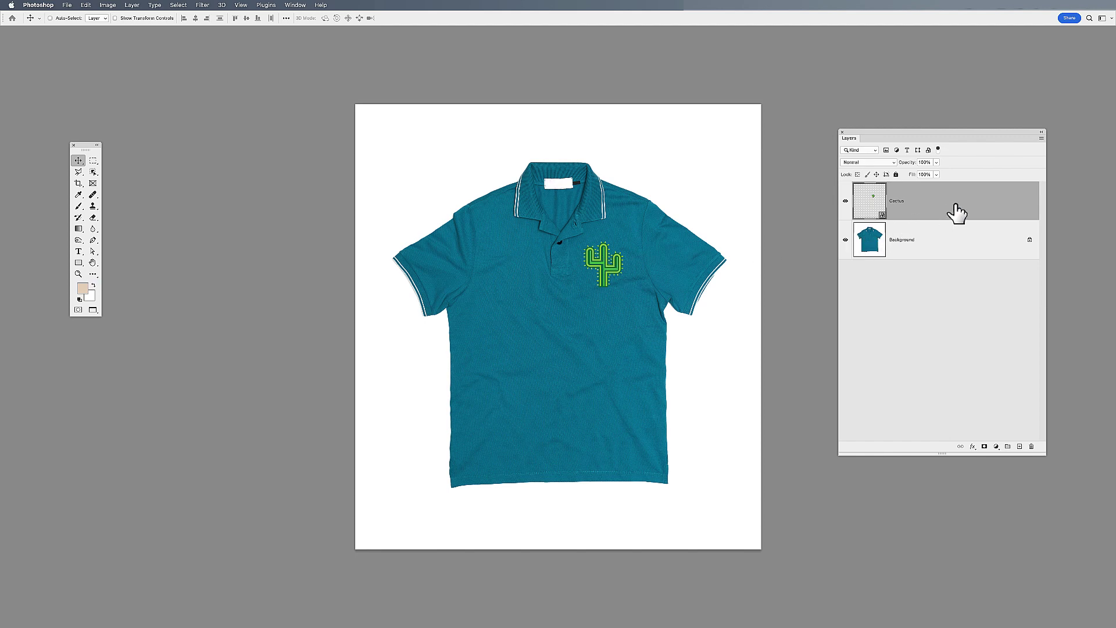
pyautogui.click(203, 5)
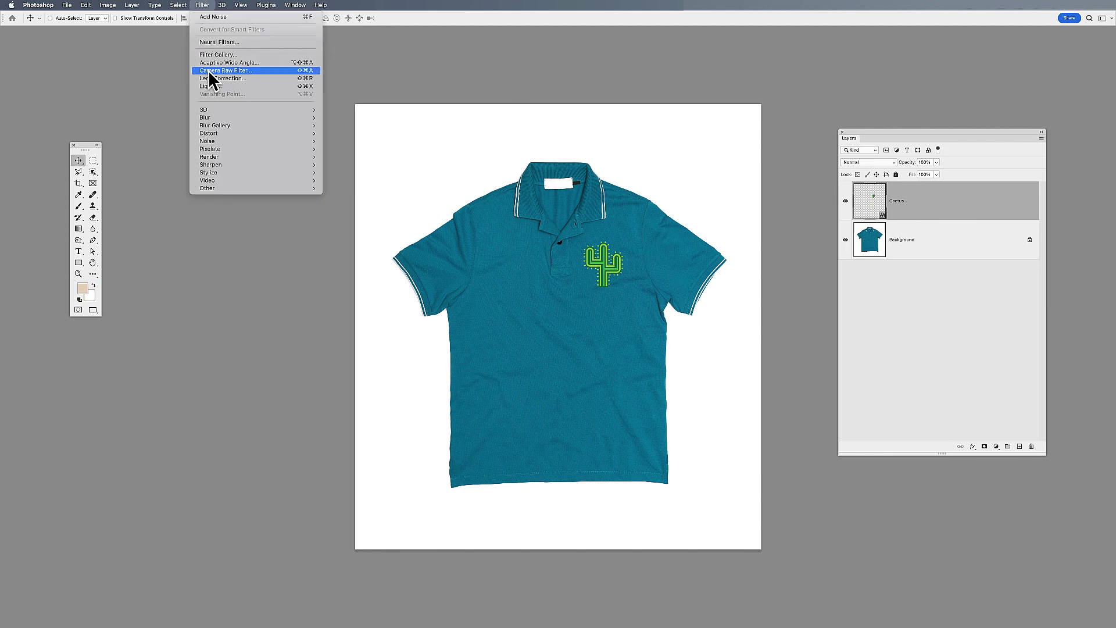
pyautogui.moveTo(225, 150)
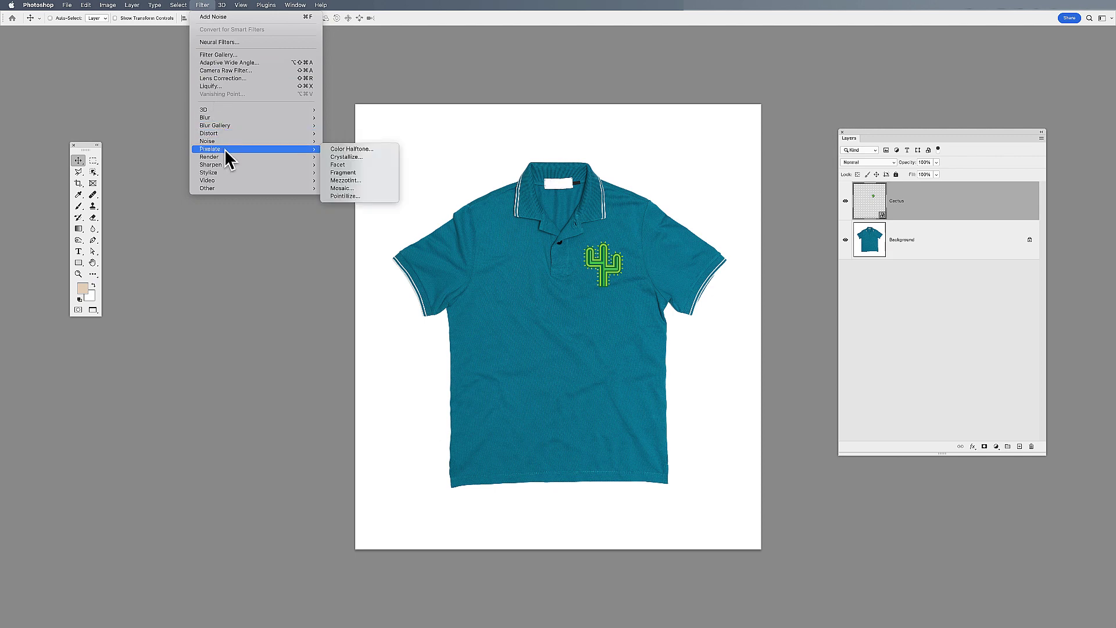
pyautogui.click(207, 6)
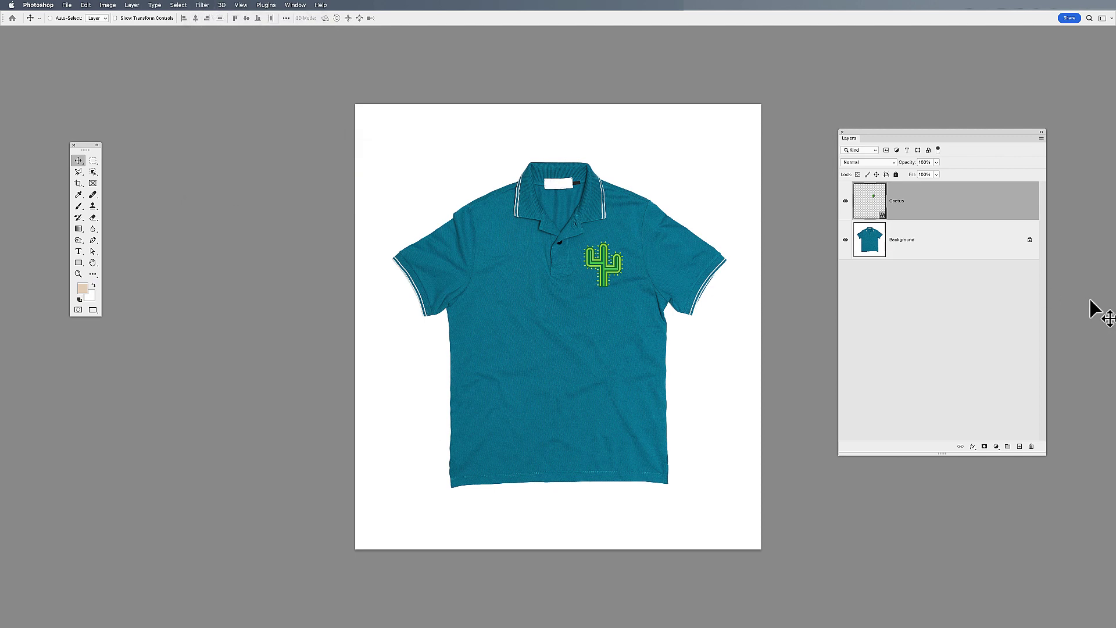
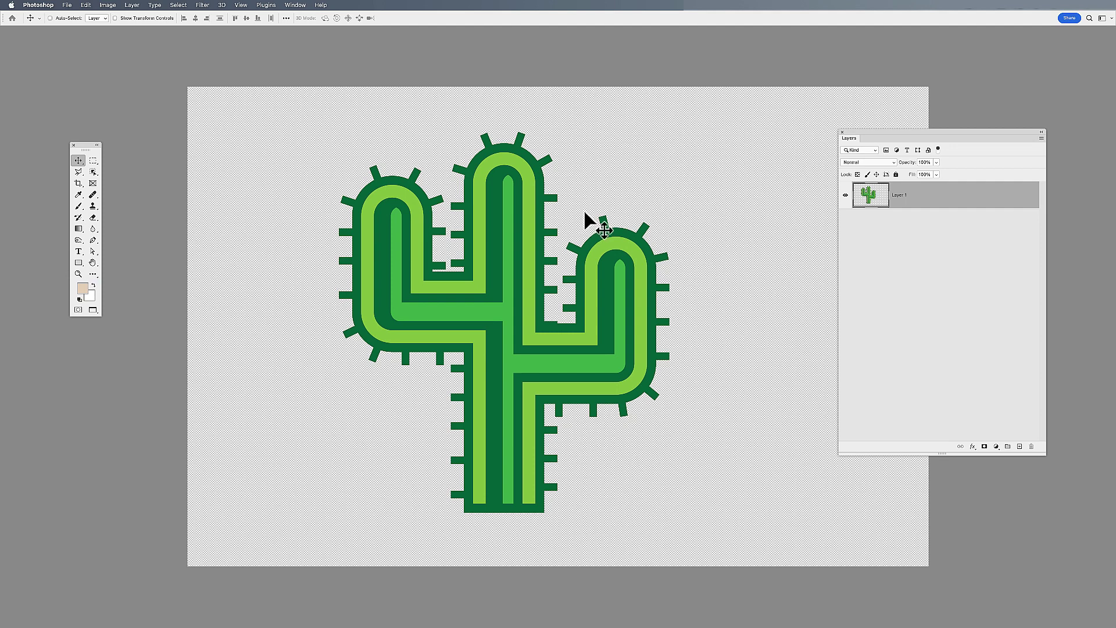
# Convert the cactus layer, Layer 1, for smart filters and accept its conversion into a smart object
pyautogui.rightClick(925, 205)
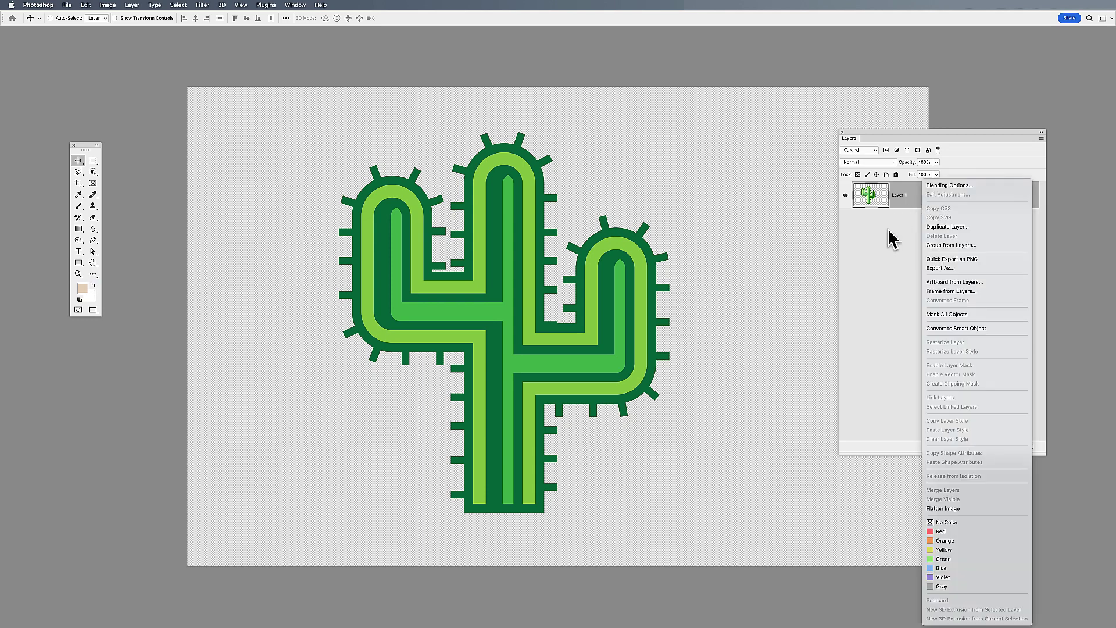
pyautogui.click(908, 323)
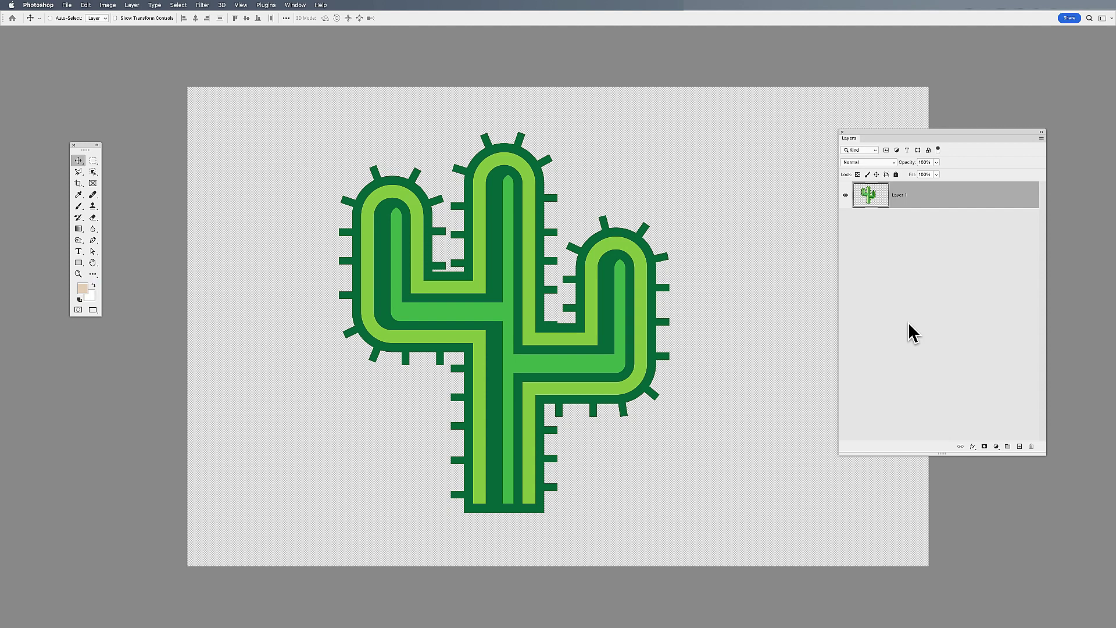
pyautogui.click(202, 5)
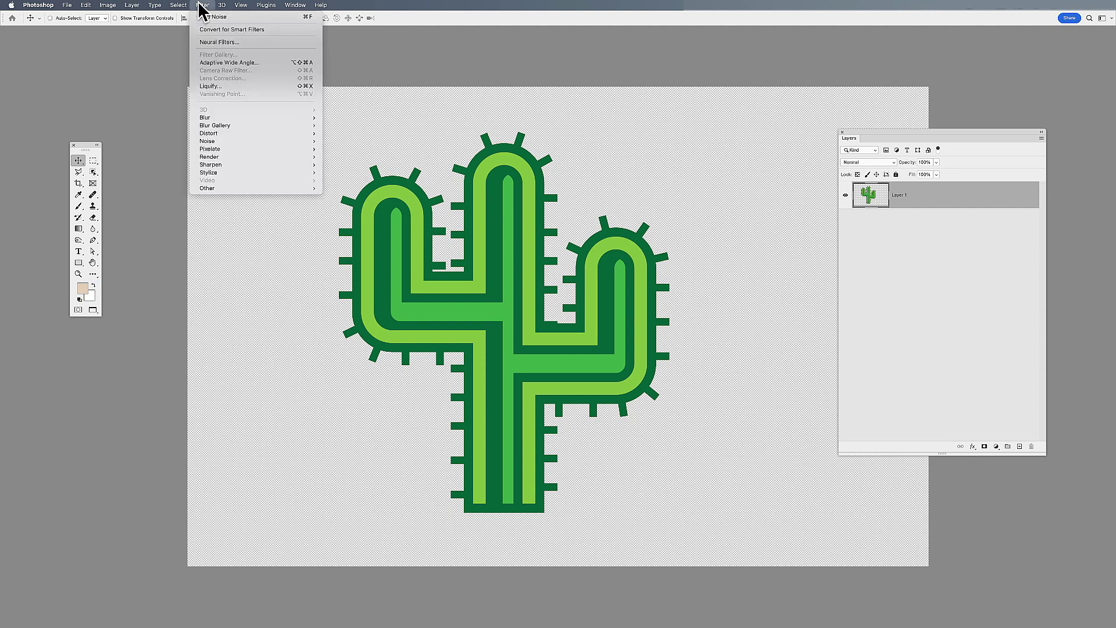
pyautogui.moveTo(211, 117)
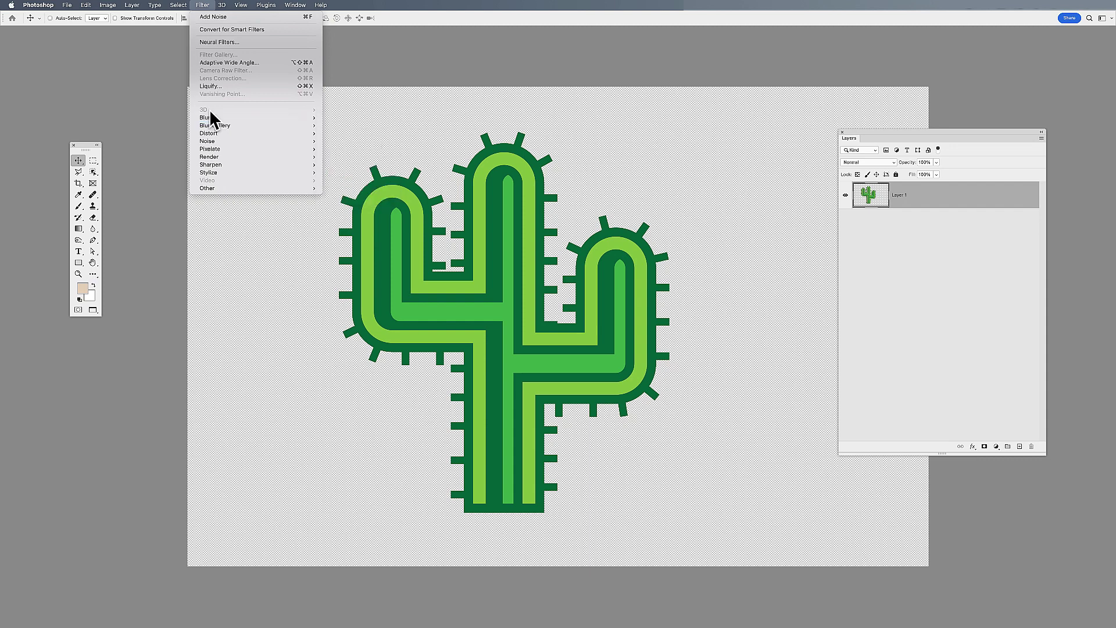
pyautogui.click(258, 29)
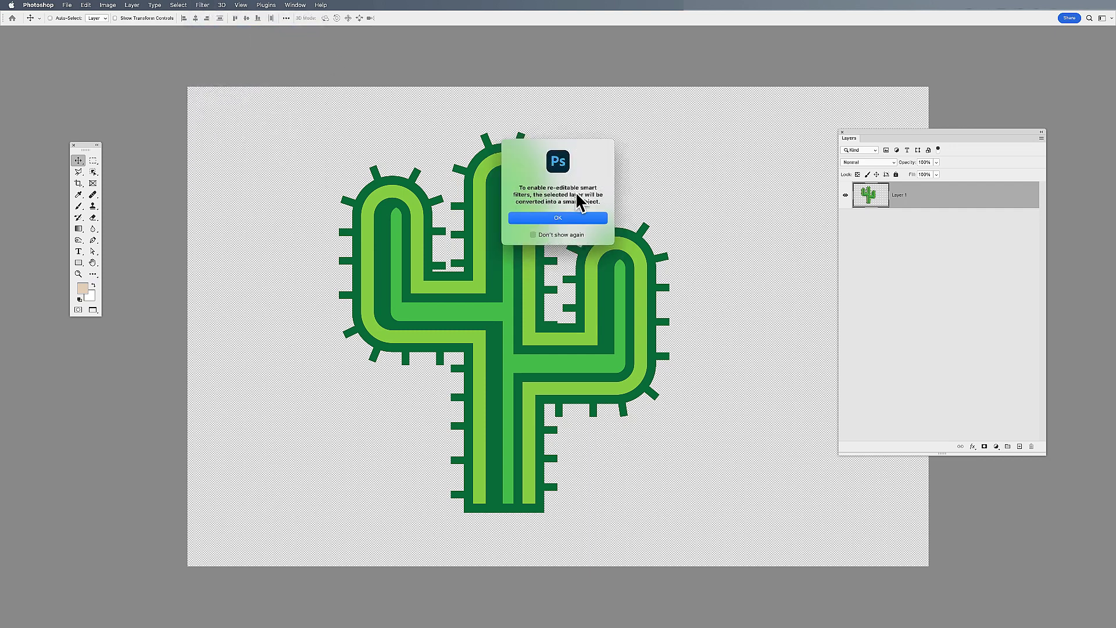
pyautogui.click(559, 217)
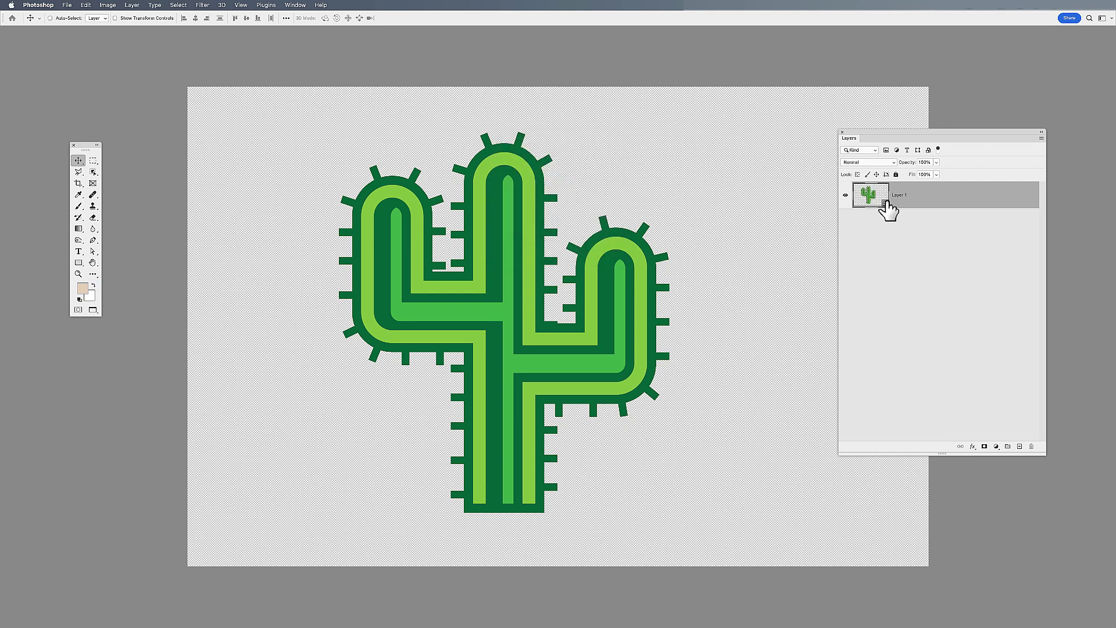
# Apply a Gaussian Blur smart filter to the cactus layer, and toggle the filter off and on to compare
pyautogui.click(202, 5)
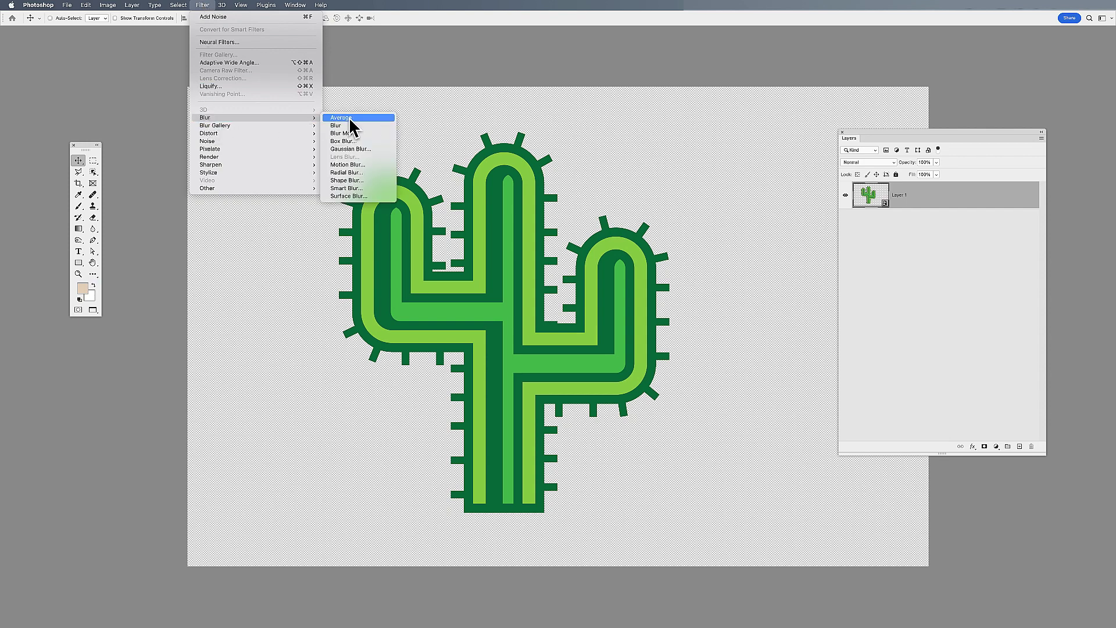
pyautogui.click(351, 149)
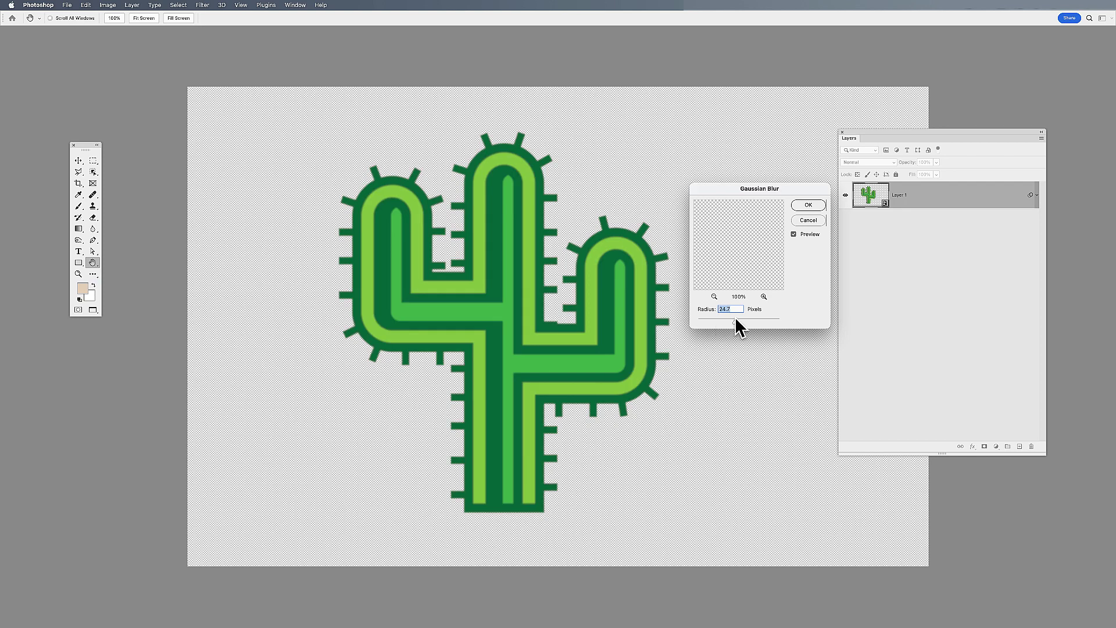
pyautogui.click(809, 205)
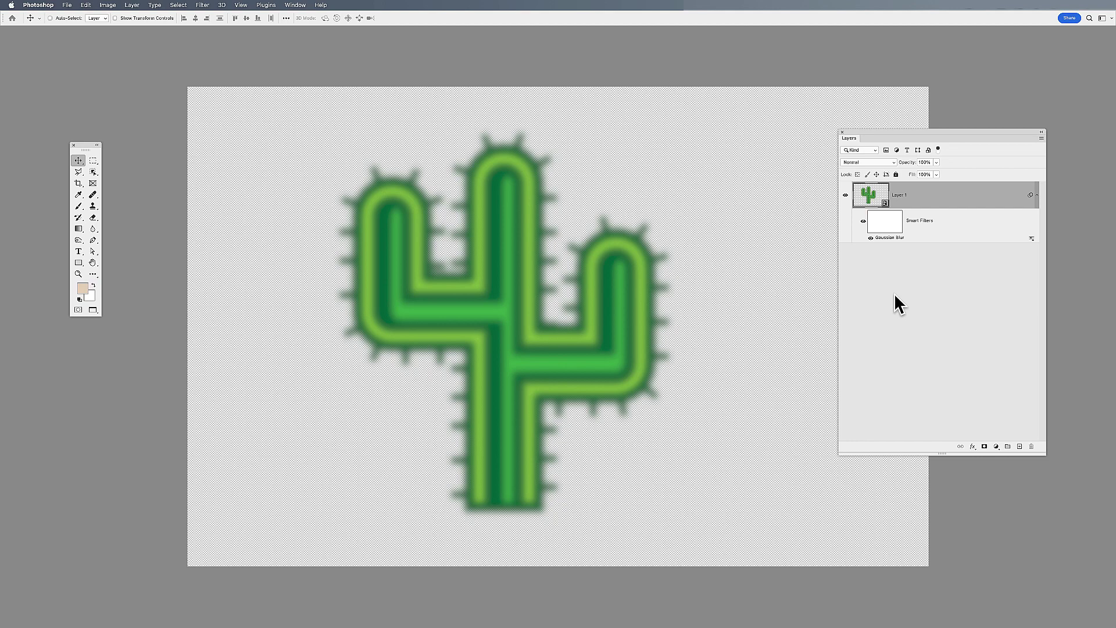
pyautogui.click(871, 238)
pyautogui.click(871, 238)
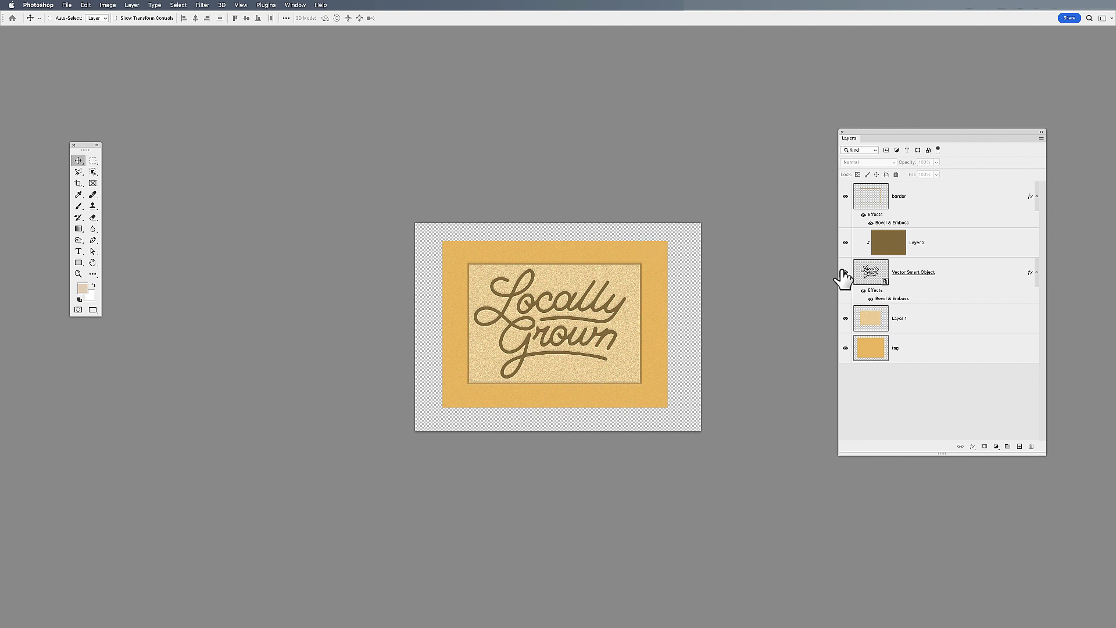
pyautogui.click(873, 273)
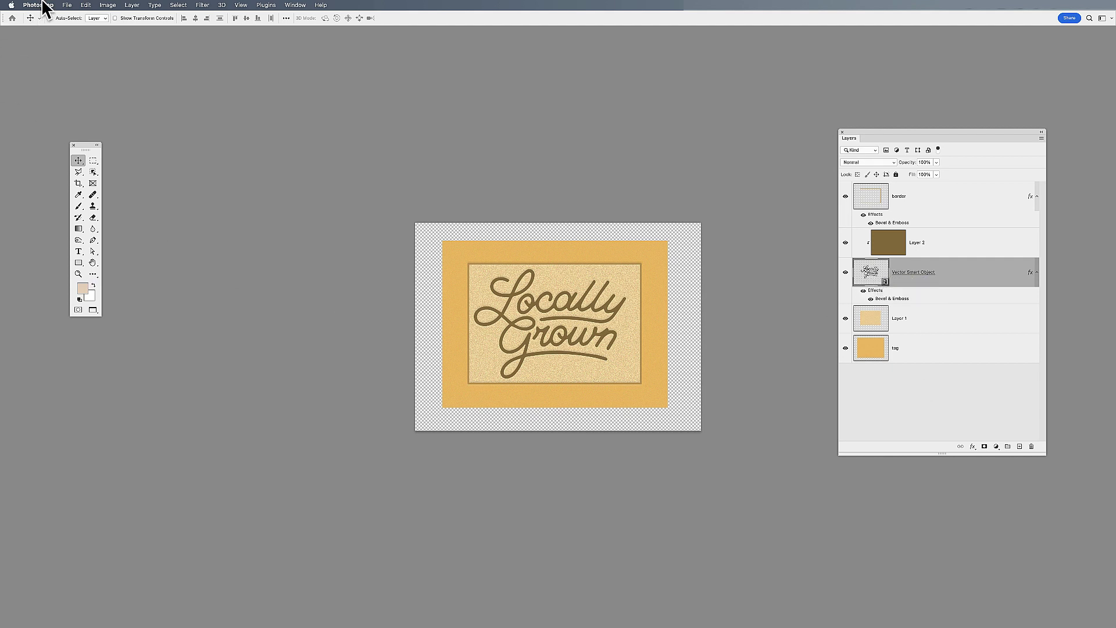
pyautogui.click(68, 5)
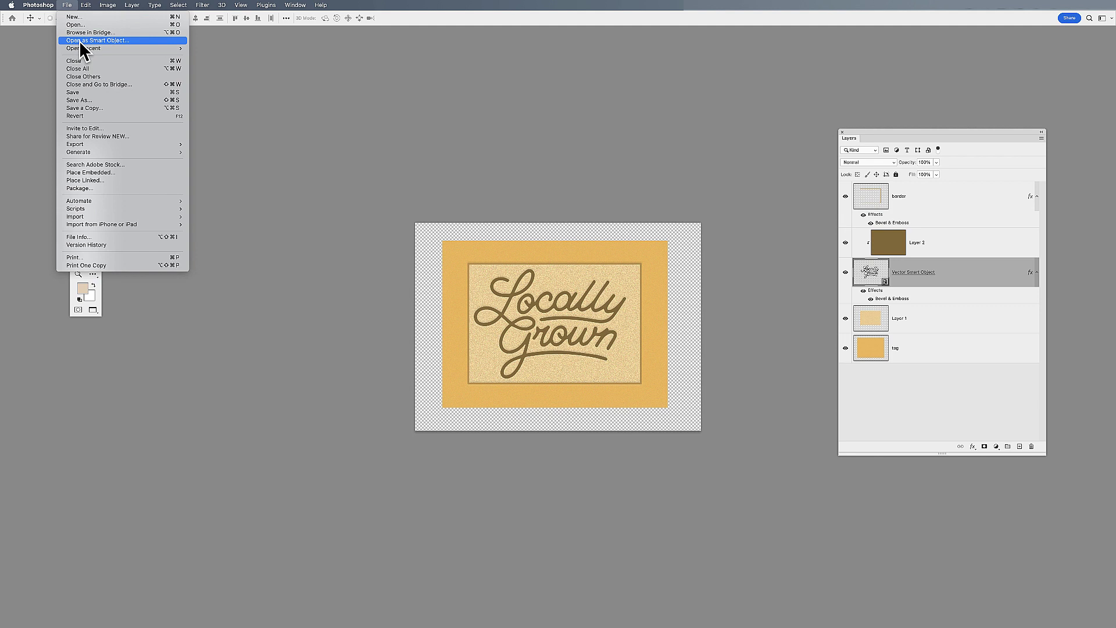
pyautogui.click(65, 5)
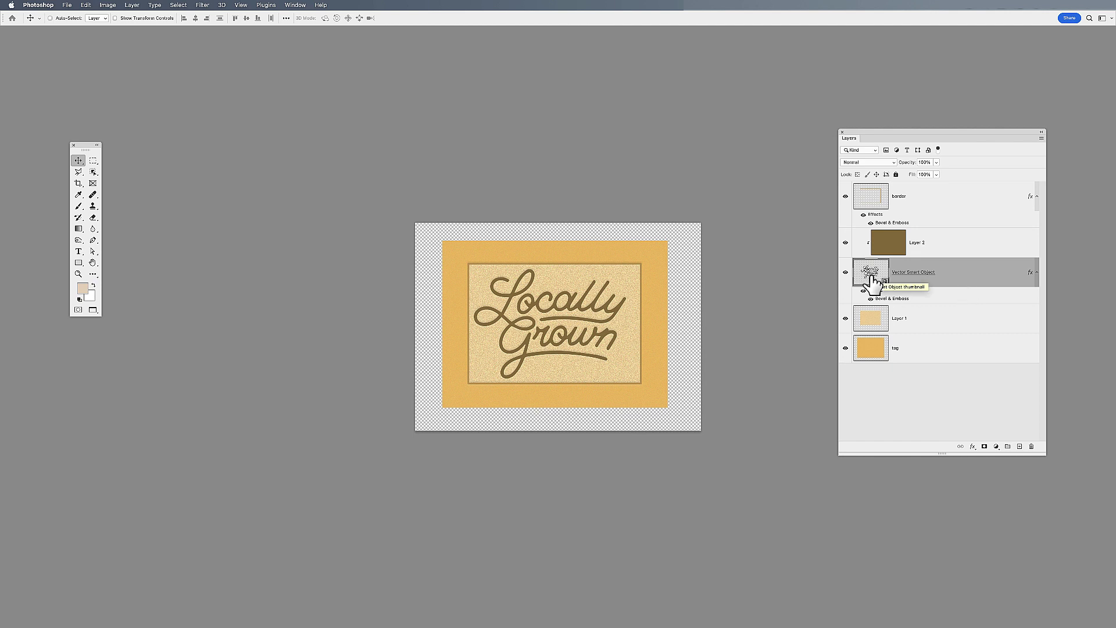
pyautogui.click(69, 6)
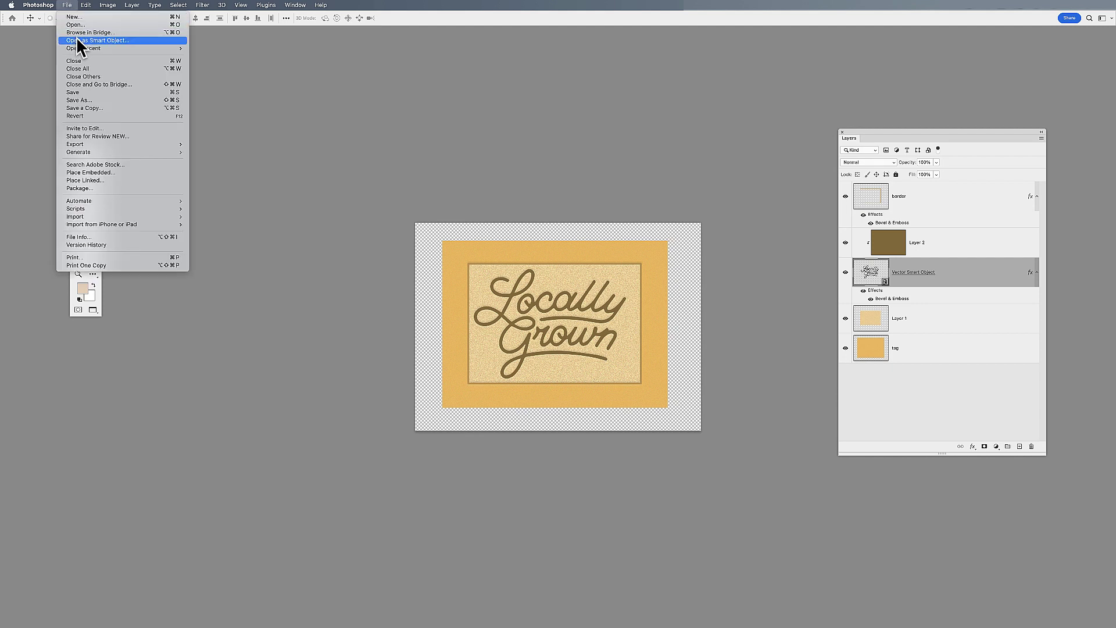
pyautogui.click(68, 7)
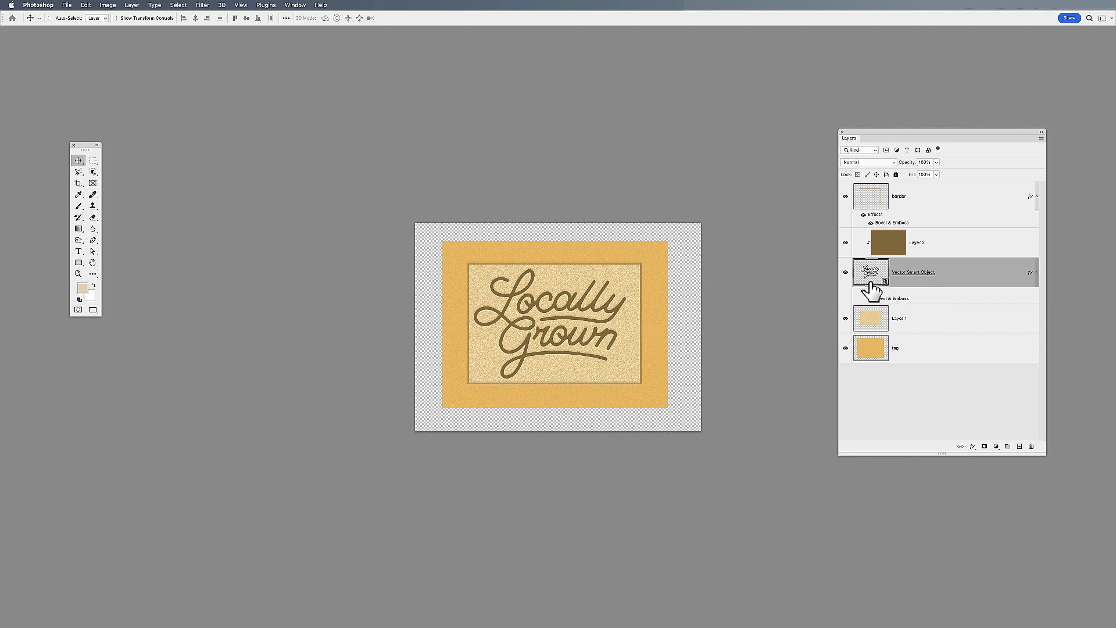
# Open the Vector Smart Object in Illustrator and slightly extend the tops of the two l's in "Locally" by their anchor points
pyautogui.doubleClick(886, 285)
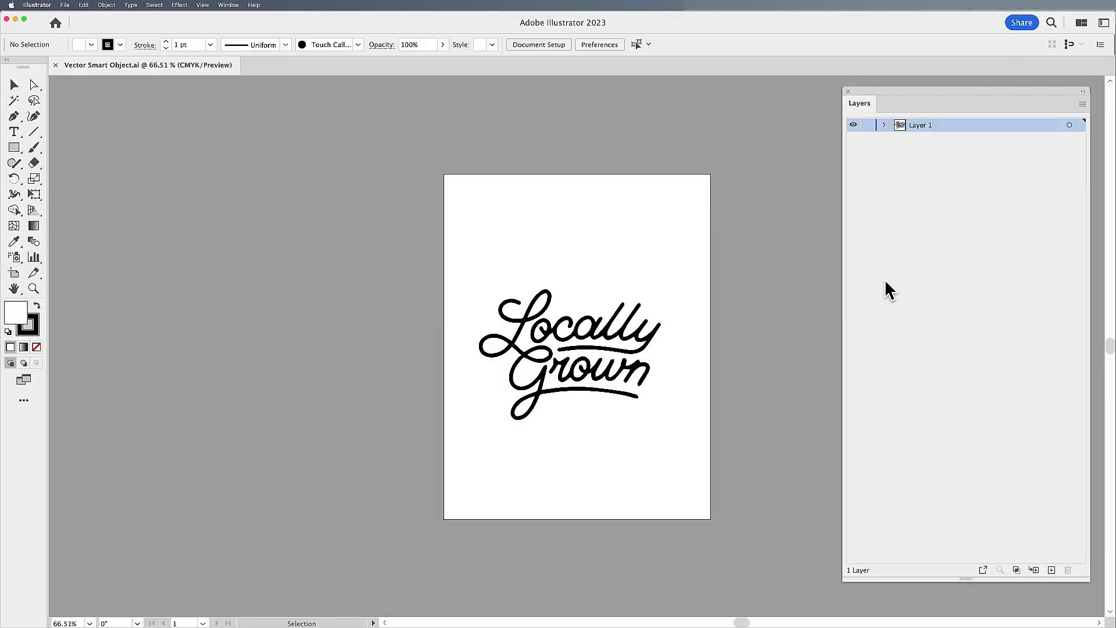
pyautogui.click(608, 391)
pyautogui.click(687, 258)
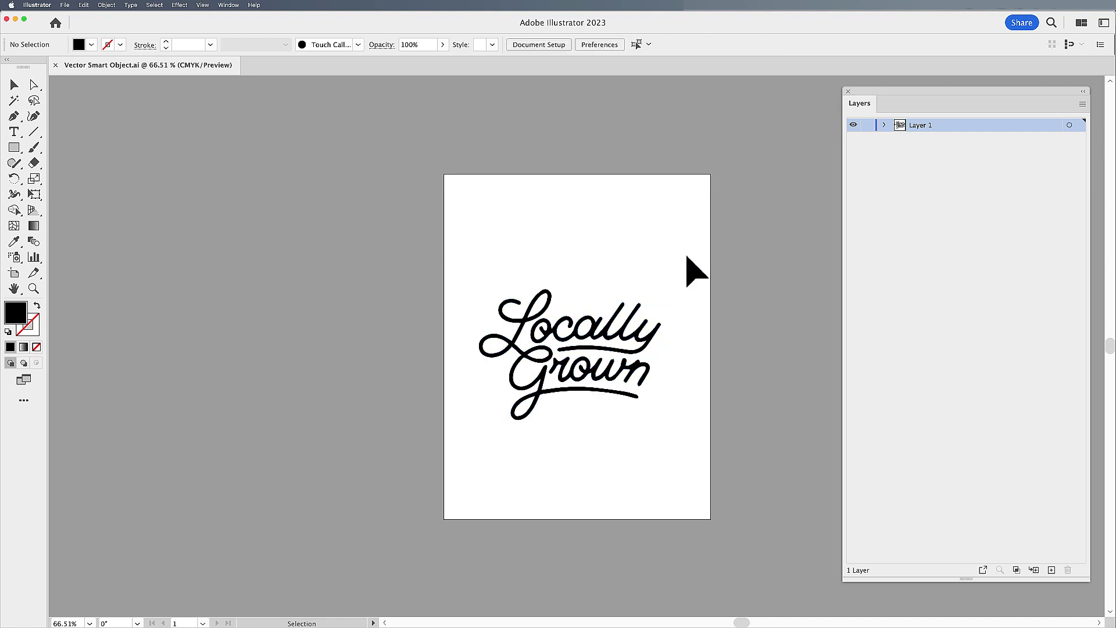
pyautogui.press('a')
pyautogui.moveTo(606, 298); pyautogui.dragTo(652, 305)
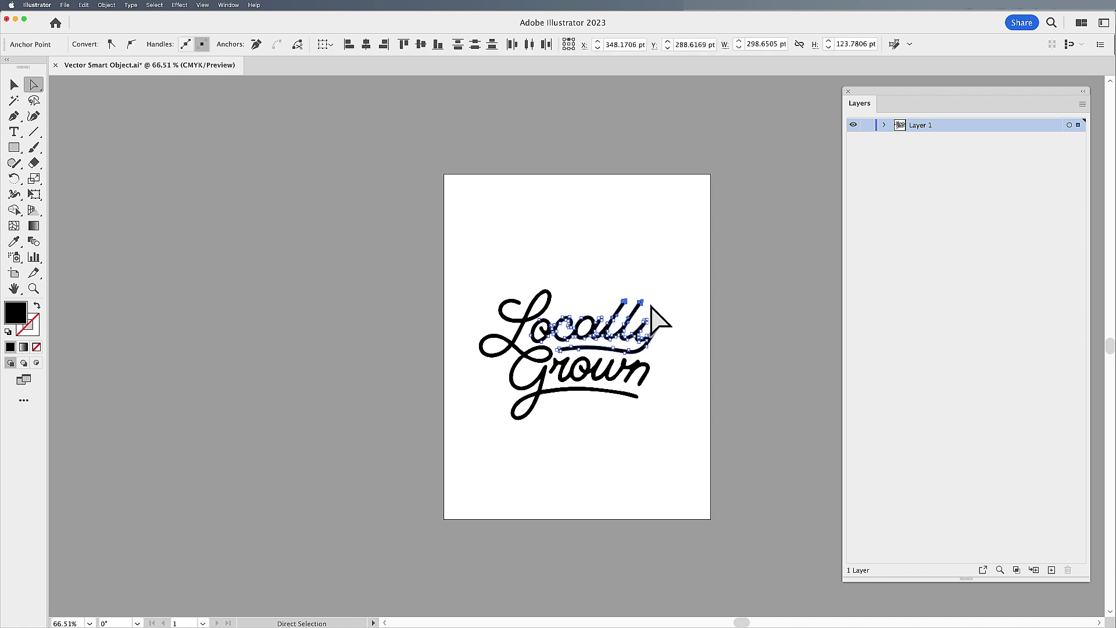
pyautogui.click(685, 305)
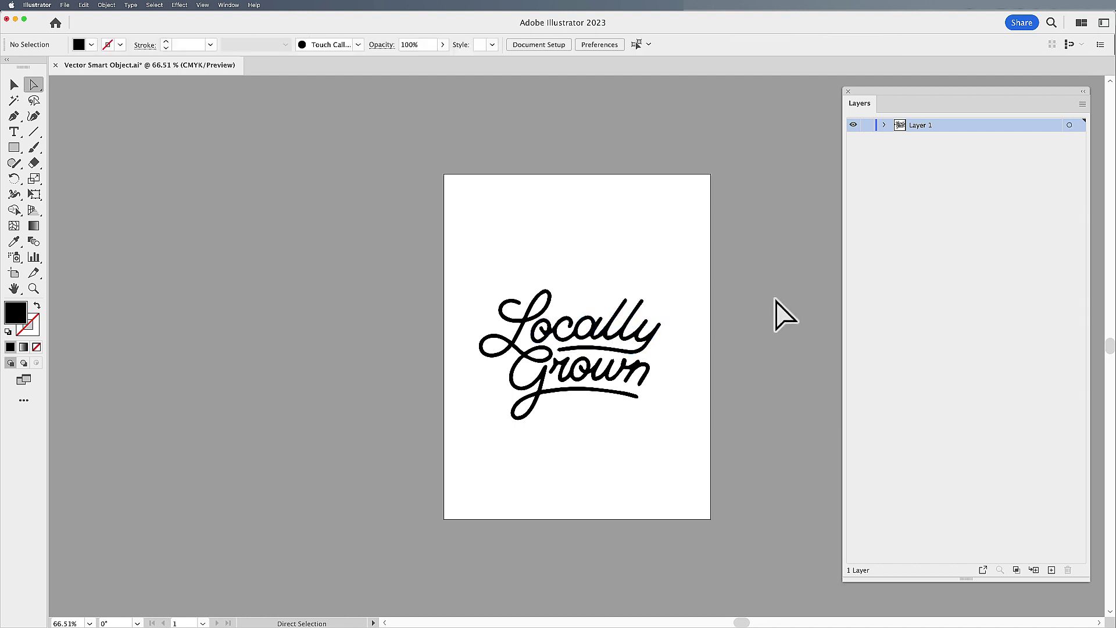
# Save and close the edited Locally Grown artwork, and return to the label document in Photoshop
pyautogui.press('super')
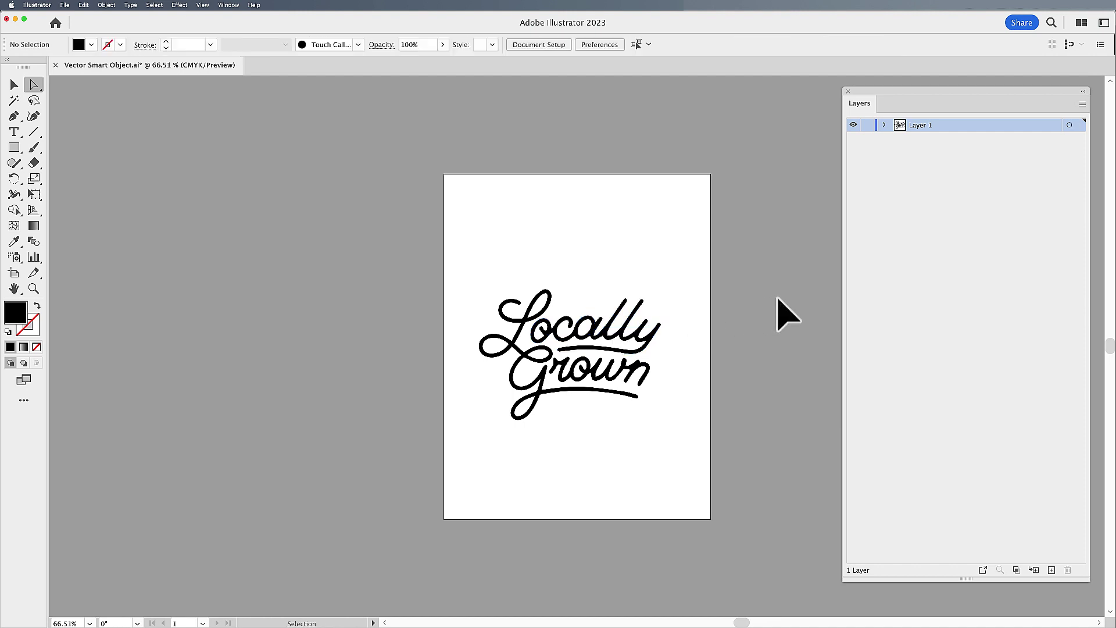
pyautogui.press('super+s')
pyautogui.press('super+w')
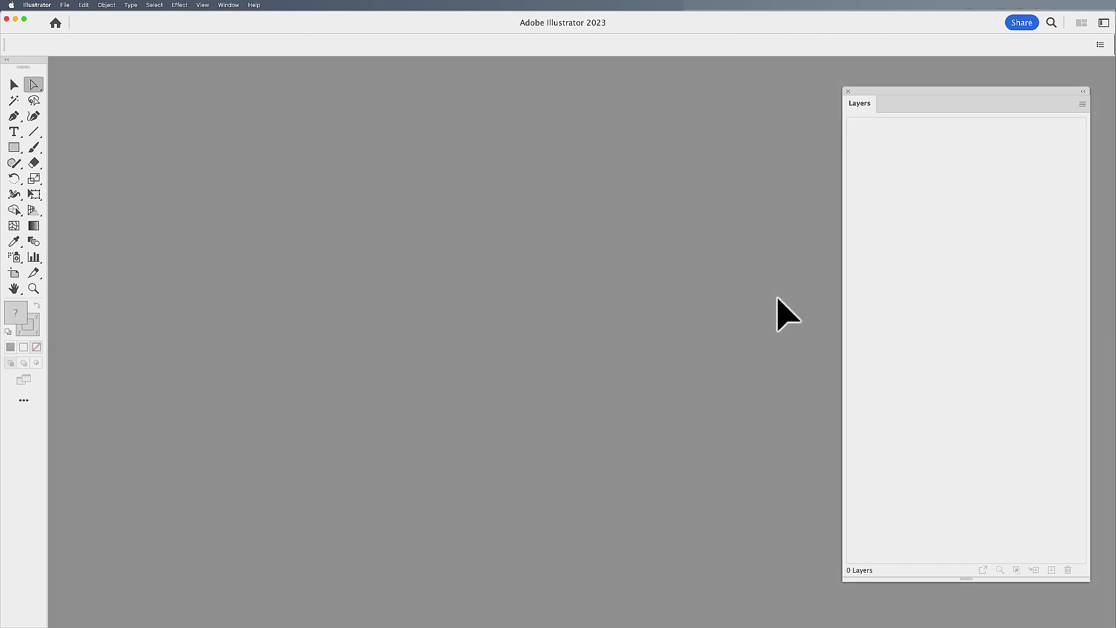
pyautogui.press('super+Tab')
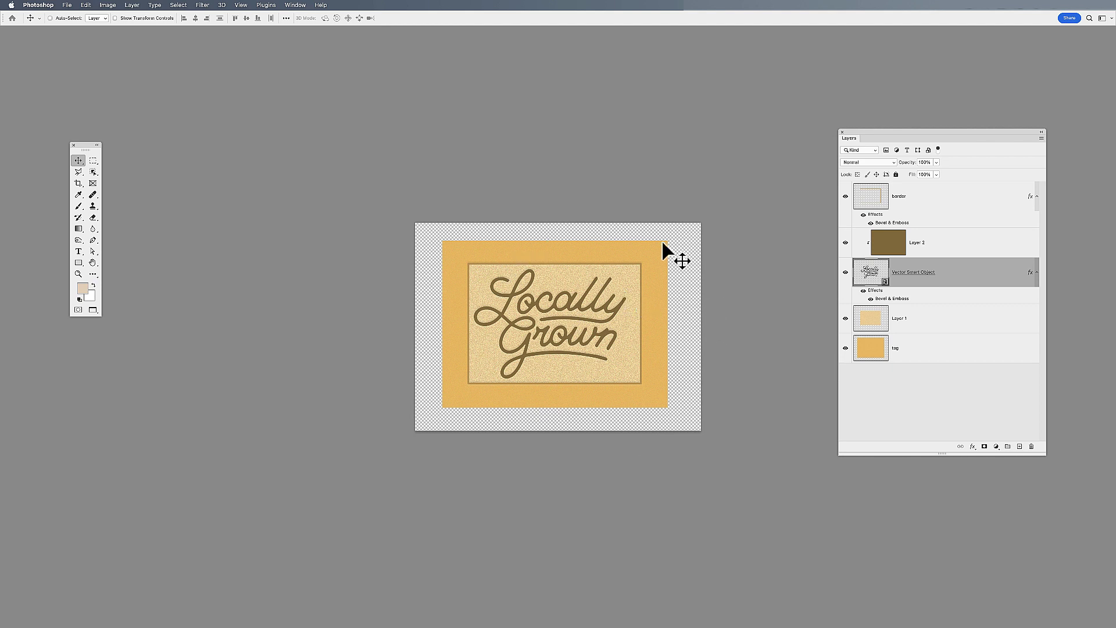
# Combine all layers from tag up to border into a single smart object
pyautogui.click(930, 354)
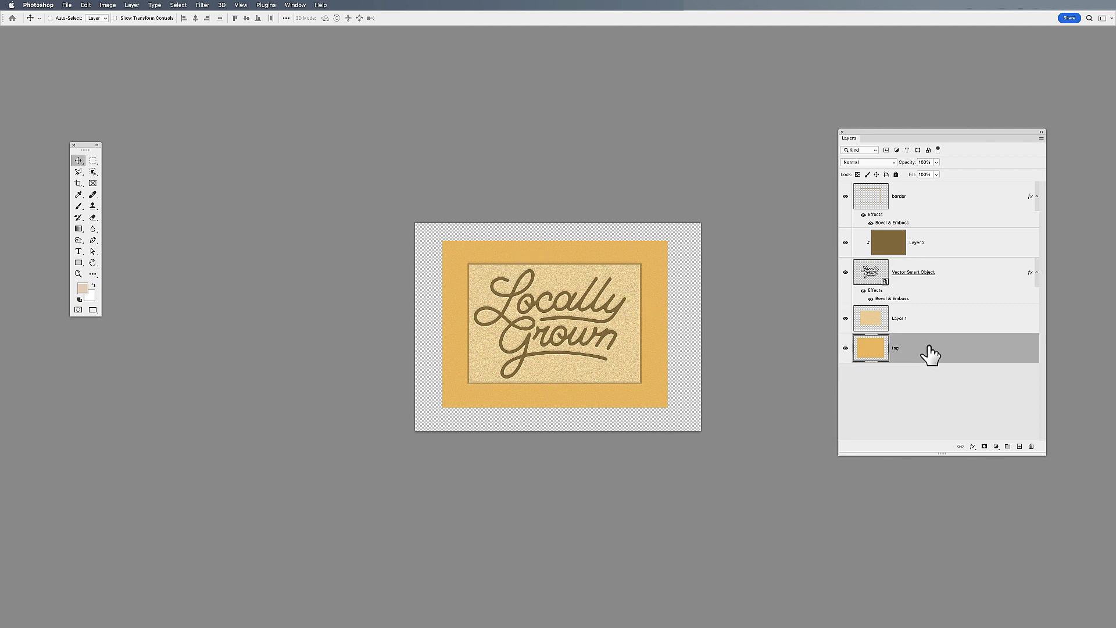
pyautogui.keyDown('shift'); pyautogui.click(951, 199); pyautogui.keyUp('shift')
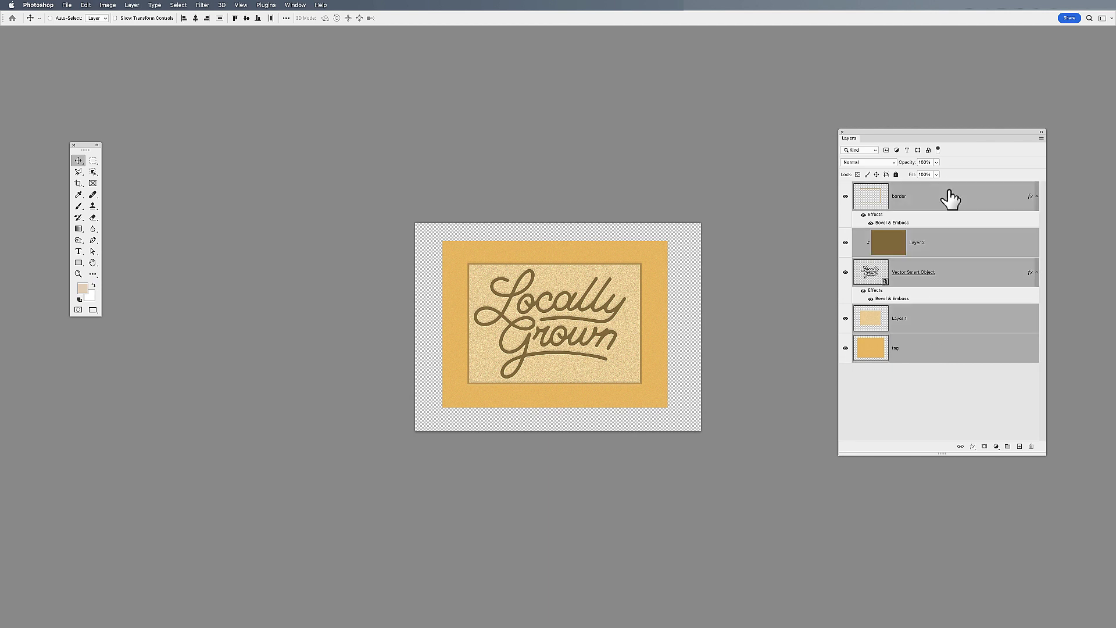
pyautogui.rightClick(949, 192)
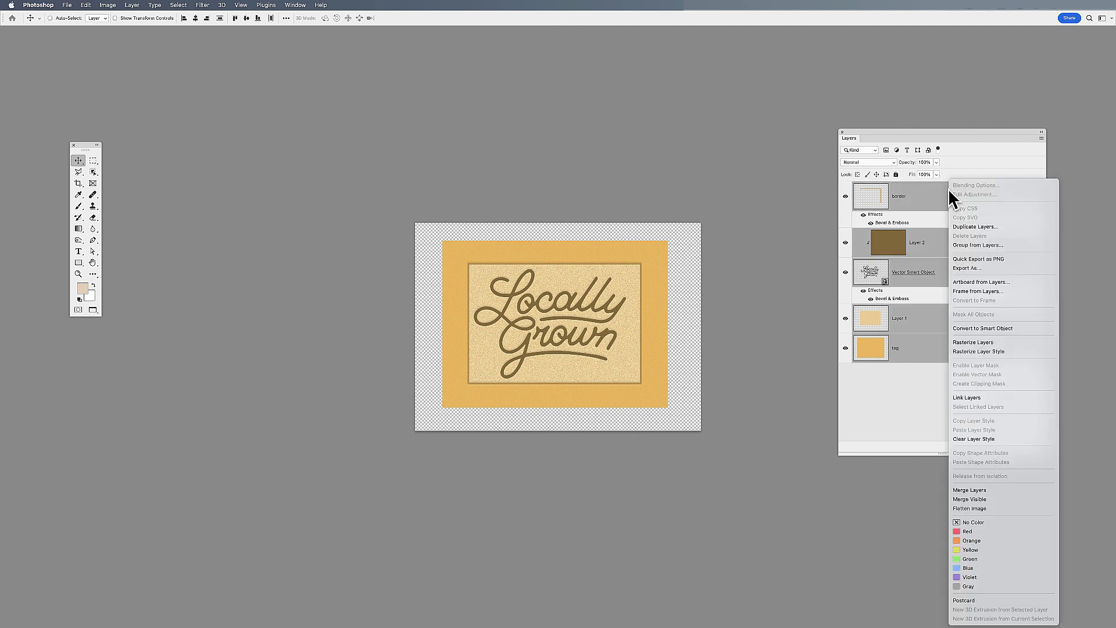
pyautogui.click(983, 330)
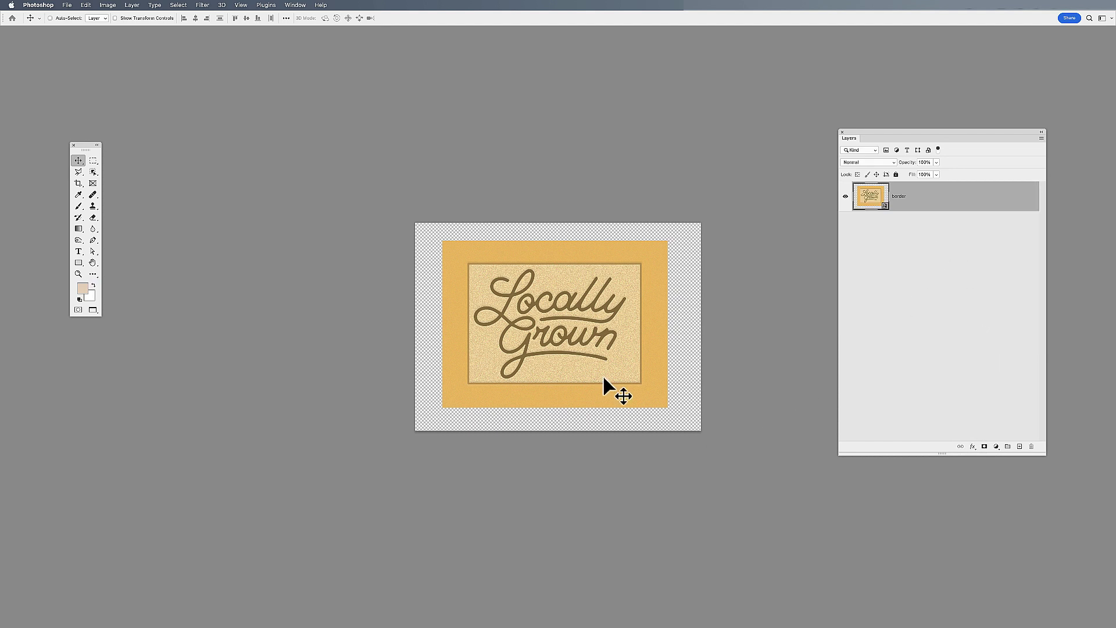
# Open the contents of the combined label smart object to view its original layers, and close the contents again
pyautogui.doubleClick(886, 204)
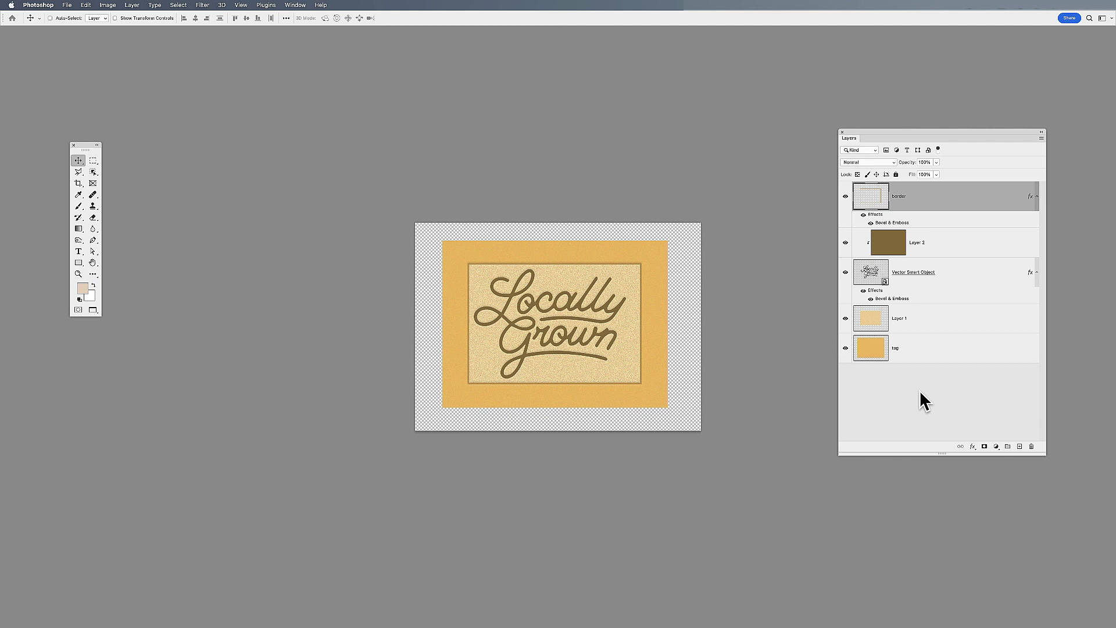
pyautogui.press('super+w')
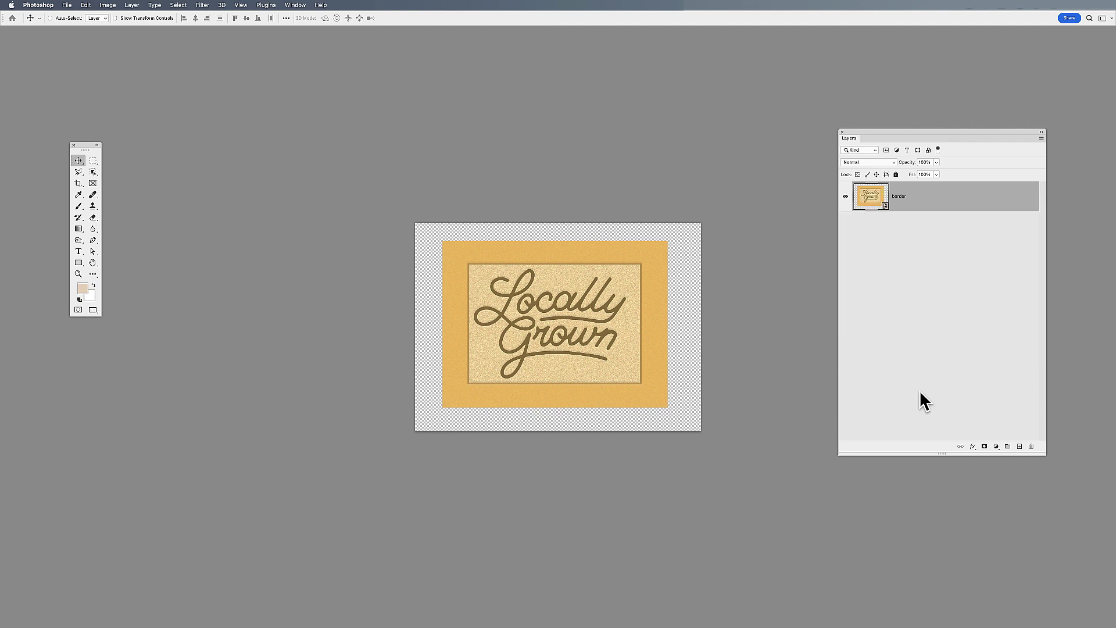